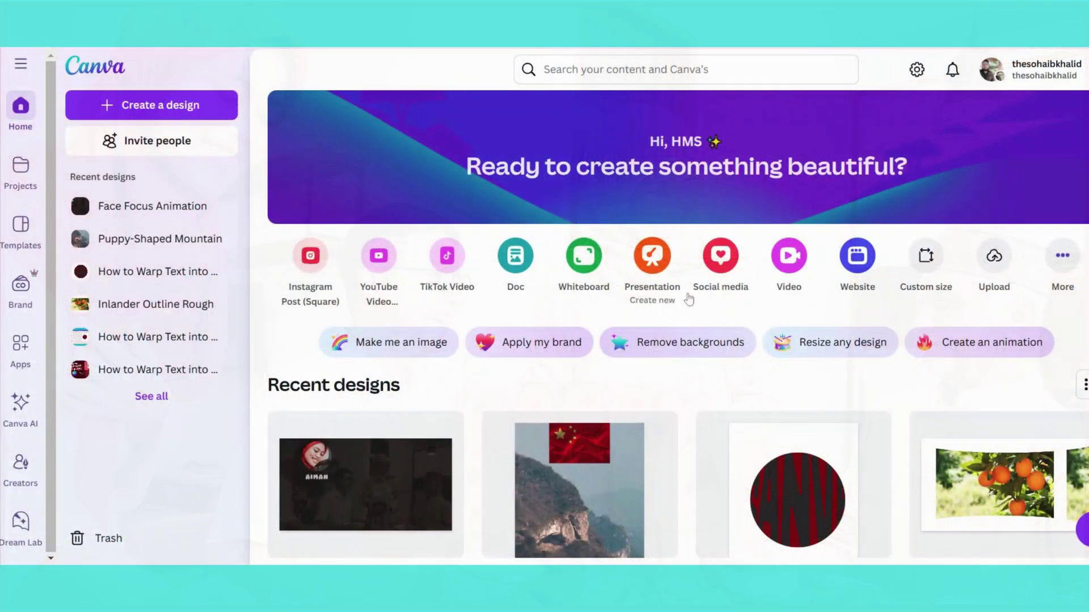
Open the Create a design dialog on the Videos category from the home page
{"action": "left_click", "coordinate": [789, 257]}
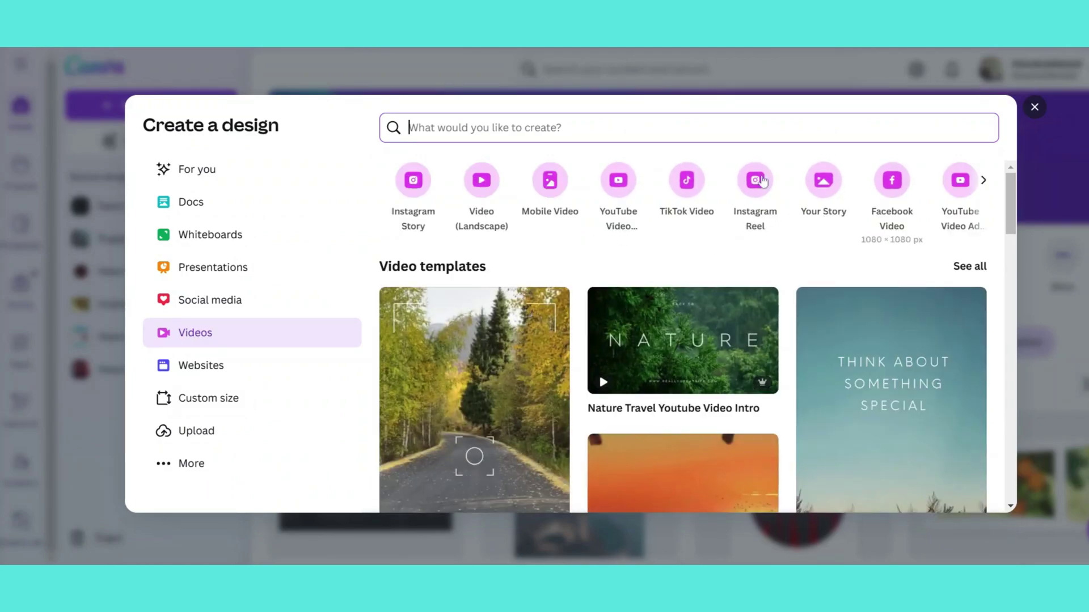
Start a blank landscape video and add the family dinner photo from Photos
{"action": "left_click", "coordinate": [481, 180]}
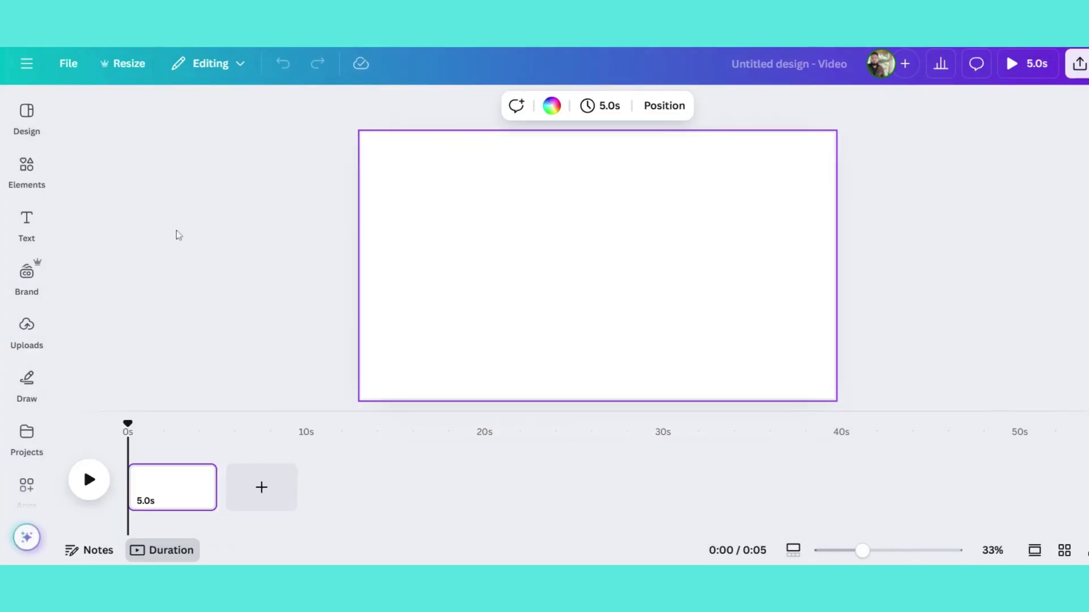
{"action": "left_click", "coordinate": [27, 224]}
{"action": "left_click", "coordinate": [27, 275]}
{"action": "left_click", "coordinate": [27, 329]}
{"action": "scroll", "coordinate": [27, 284], "scroll_direction": "down", "scroll_amount": 3}
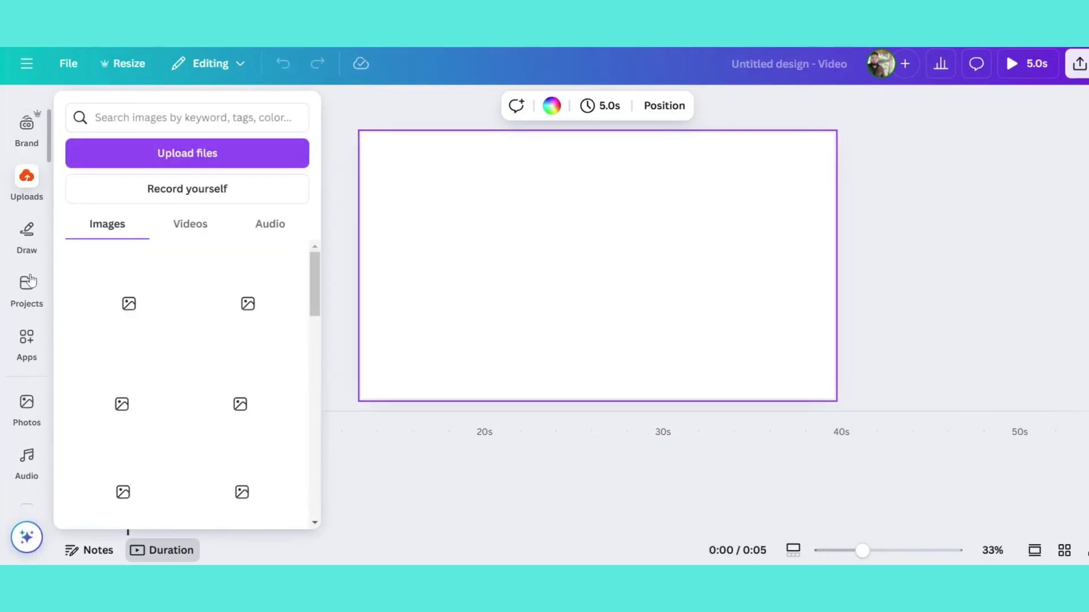
{"action": "left_click", "coordinate": [31, 279]}
{"action": "left_click", "coordinate": [29, 340]}
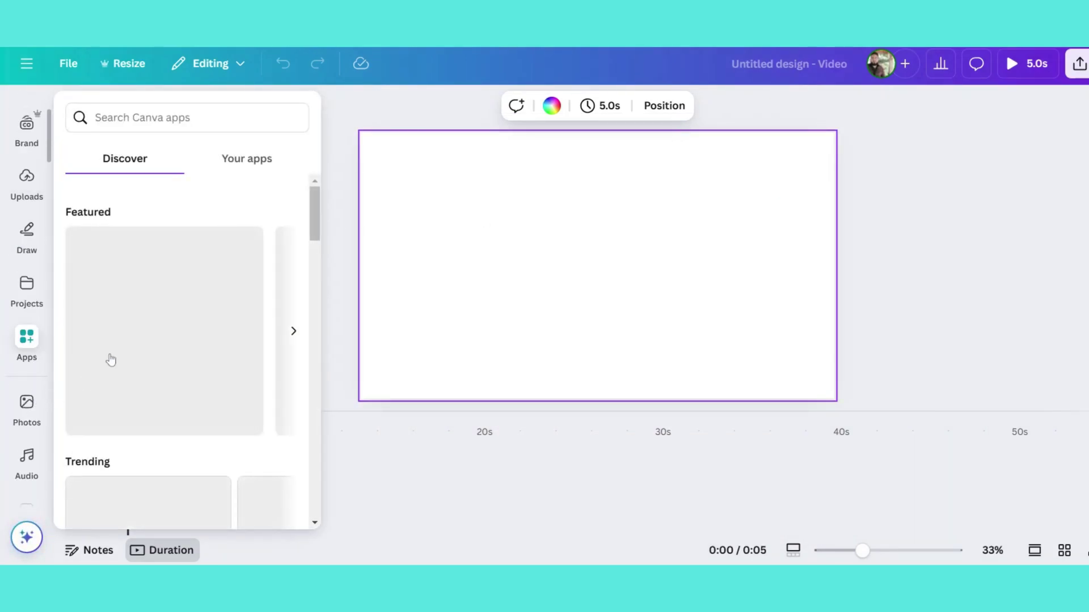
{"action": "left_click", "coordinate": [26, 405]}
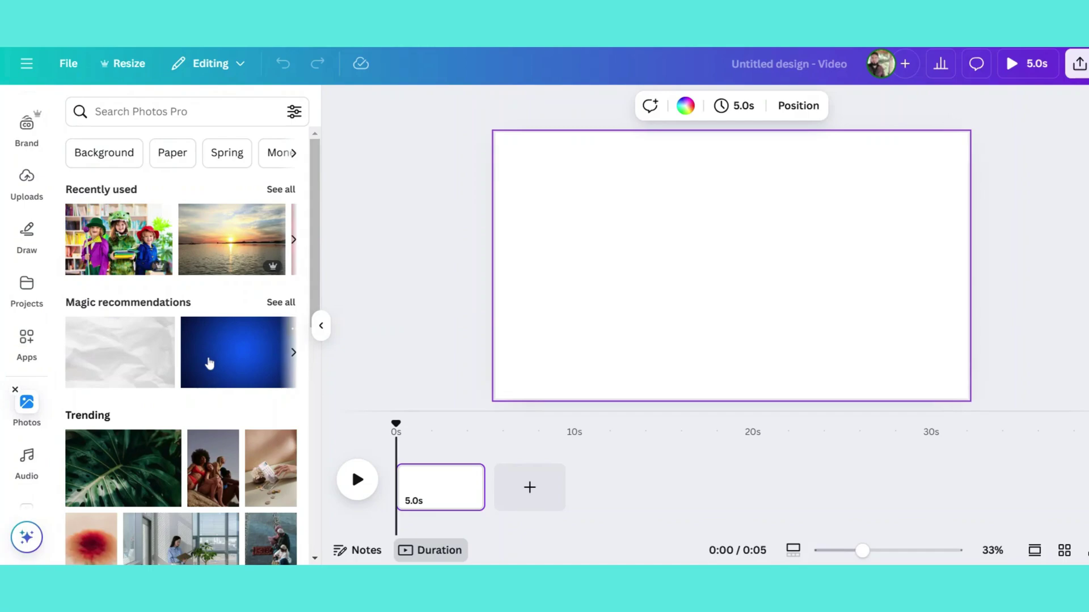
{"action": "scroll", "coordinate": [135, 320], "scroll_direction": "down", "scroll_amount": 2}
{"action": "scroll", "coordinate": [193, 366], "scroll_direction": "down", "scroll_amount": 10}
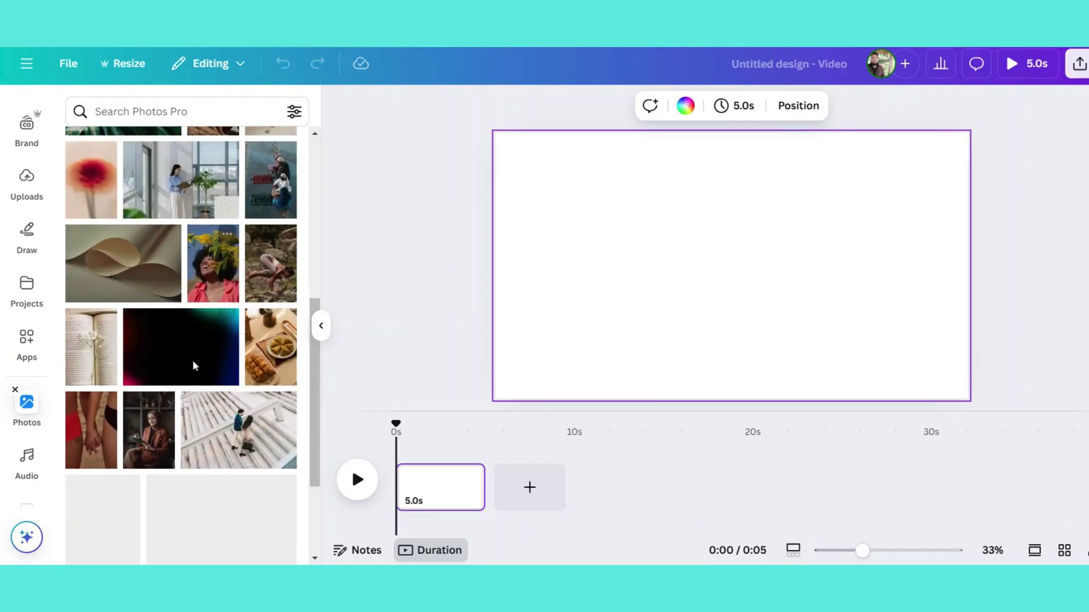
{"action": "scroll", "coordinate": [194, 366], "scroll_direction": "down", "scroll_amount": 5}
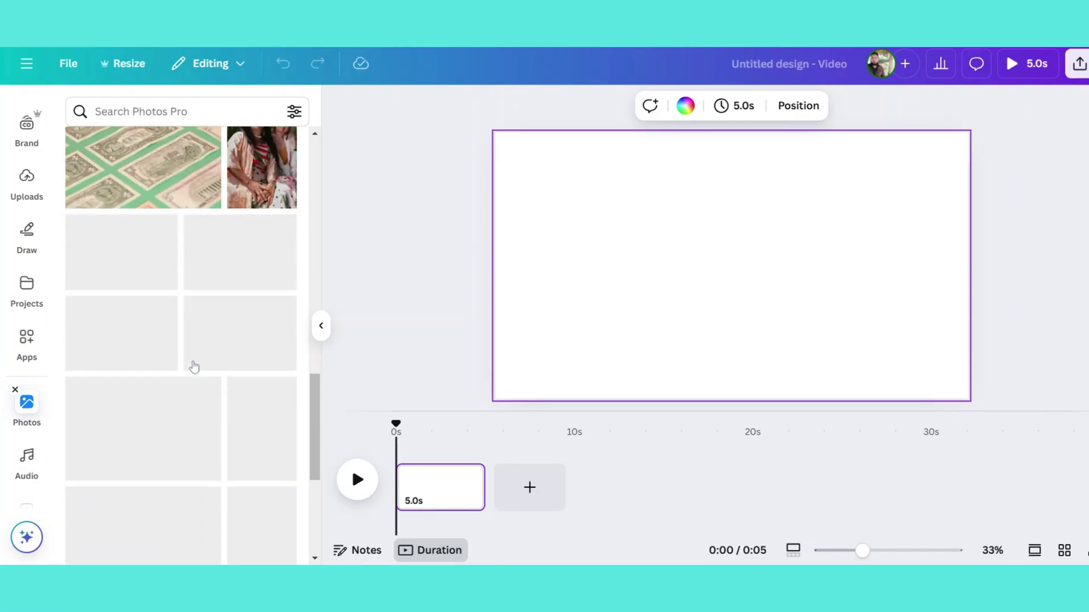
{"action": "left_click", "coordinate": [239, 339]}
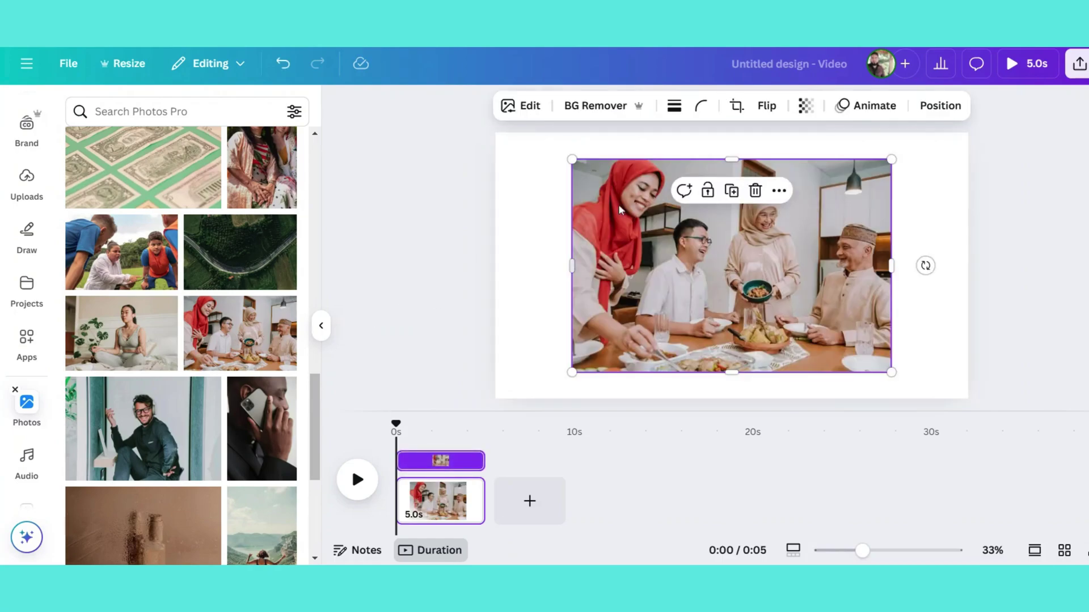
Enlarge and crop the family dinner photo so it fills the whole canvas
{"action": "left_click_drag", "start_coordinate": [573, 161], "coordinate": [473, 148]}
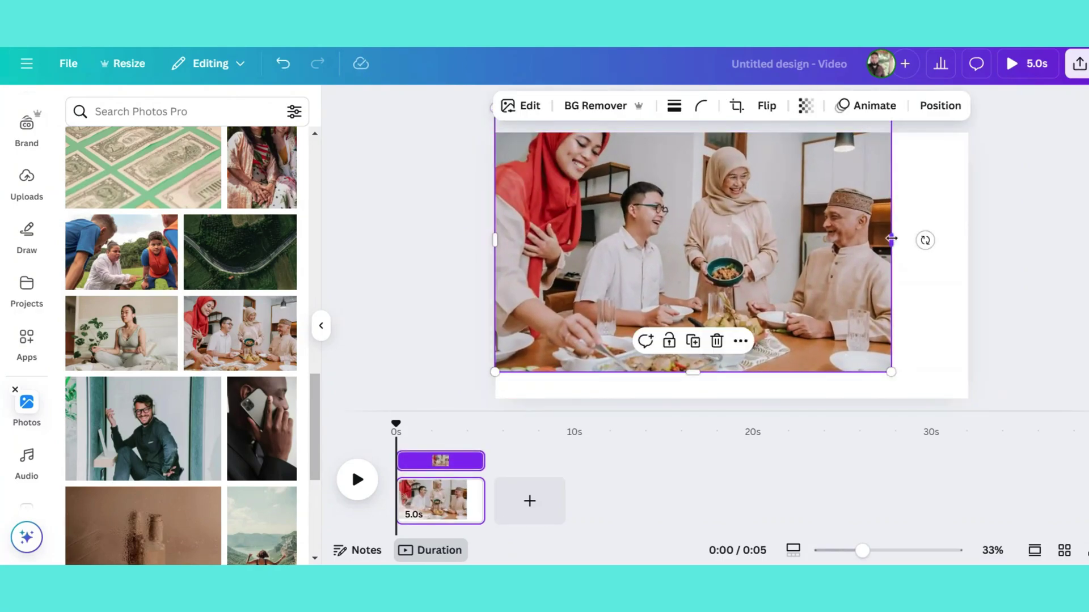
{"action": "left_click_drag", "start_coordinate": [891, 238], "coordinate": [968, 238]}
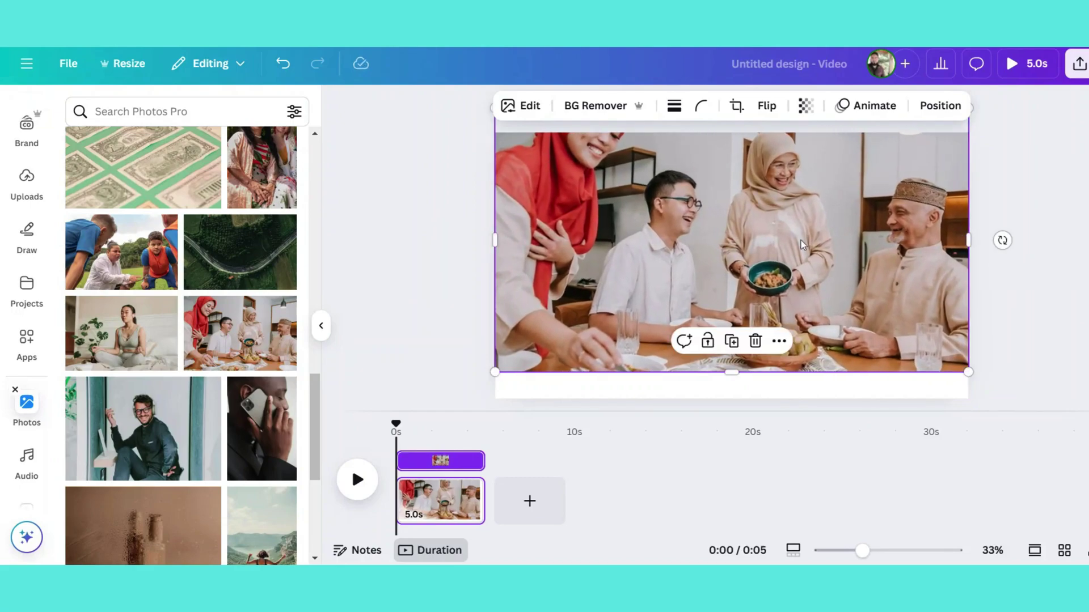
{"action": "left_click_drag", "start_coordinate": [802, 246], "coordinate": [749, 286]}
{"action": "double_click", "coordinate": [763, 282]}
{"action": "left_click", "coordinate": [411, 263]}
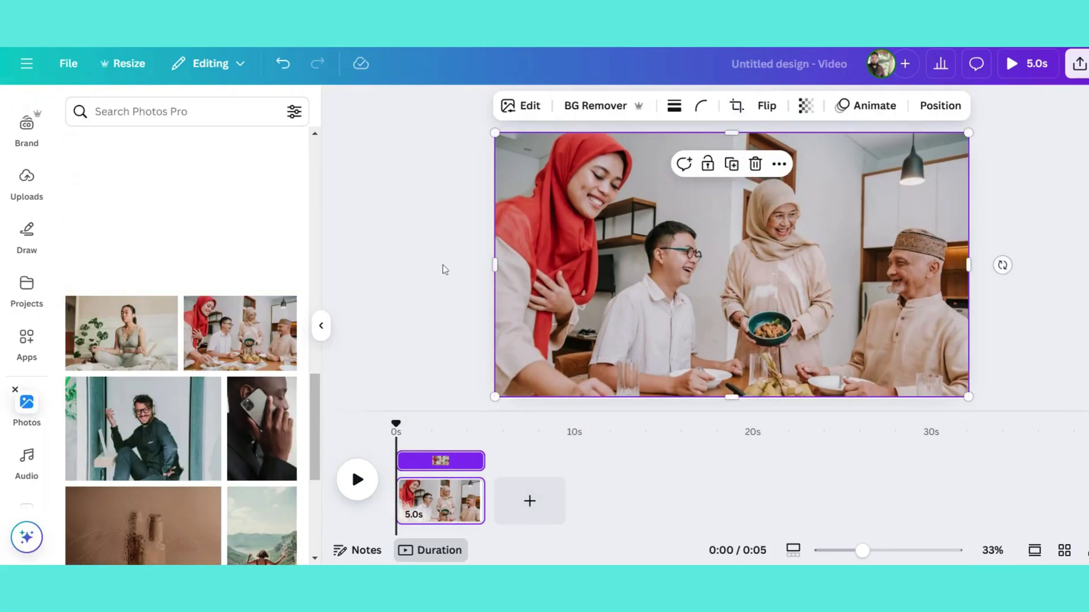
Search Elements for 'circle hole icon' and check a circle-hole graphic's details
{"action": "left_click", "coordinate": [471, 251]}
{"action": "scroll", "coordinate": [27, 210], "scroll_direction": "up", "scroll_amount": 3}
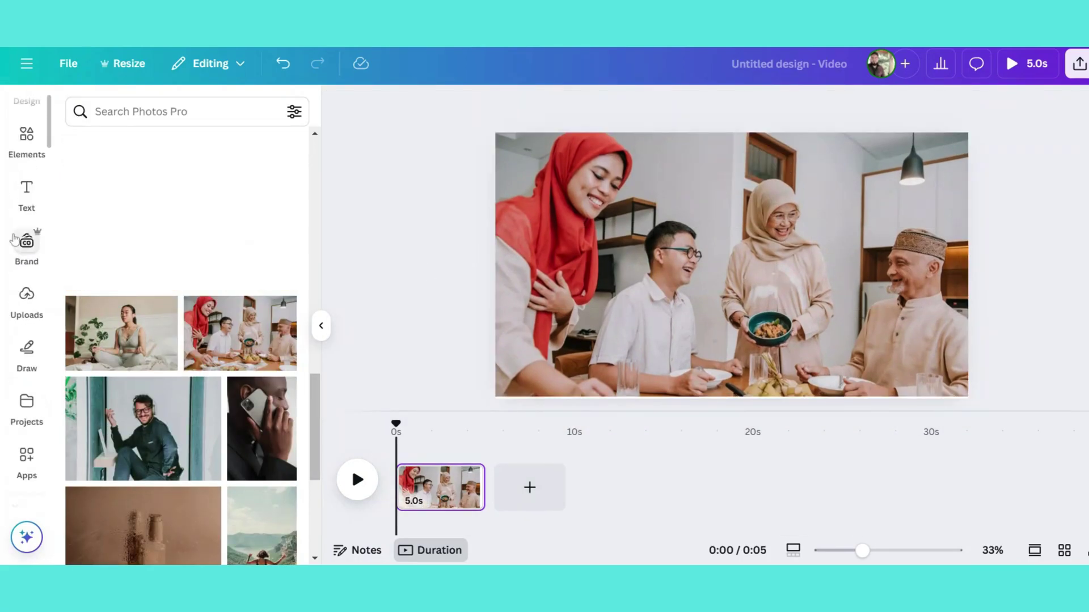
{"action": "left_click", "coordinate": [40, 188]}
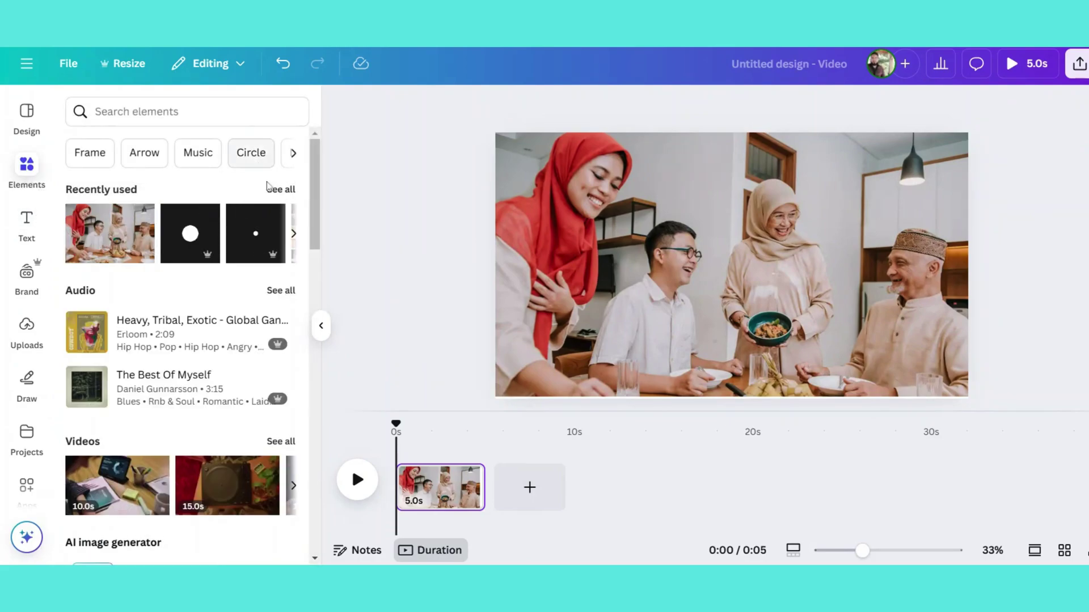
{"action": "left_click", "coordinate": [187, 112]}
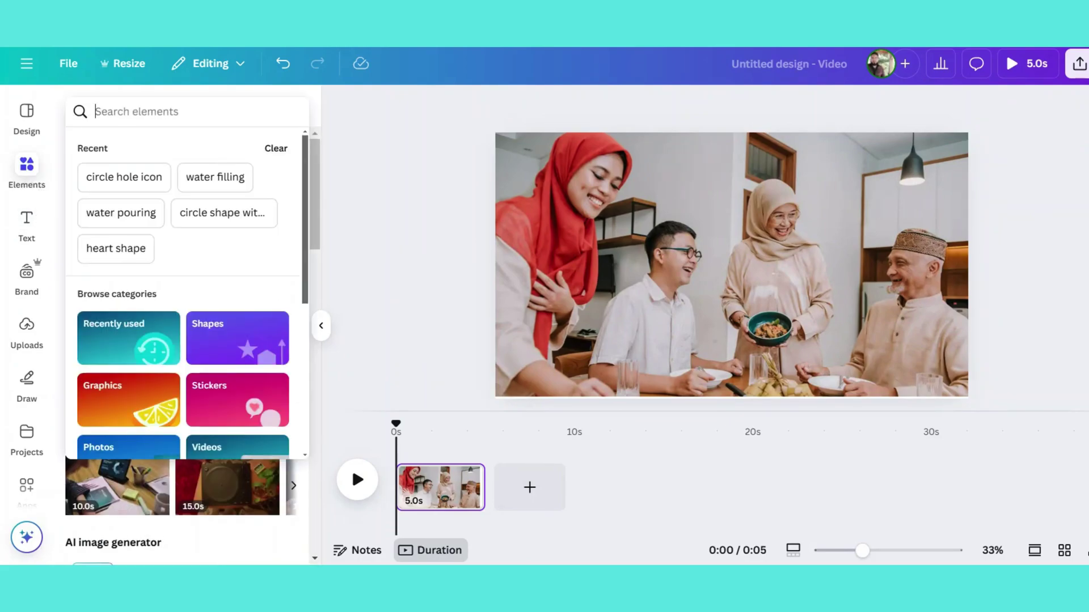
{"action": "left_click", "coordinate": [124, 177]}
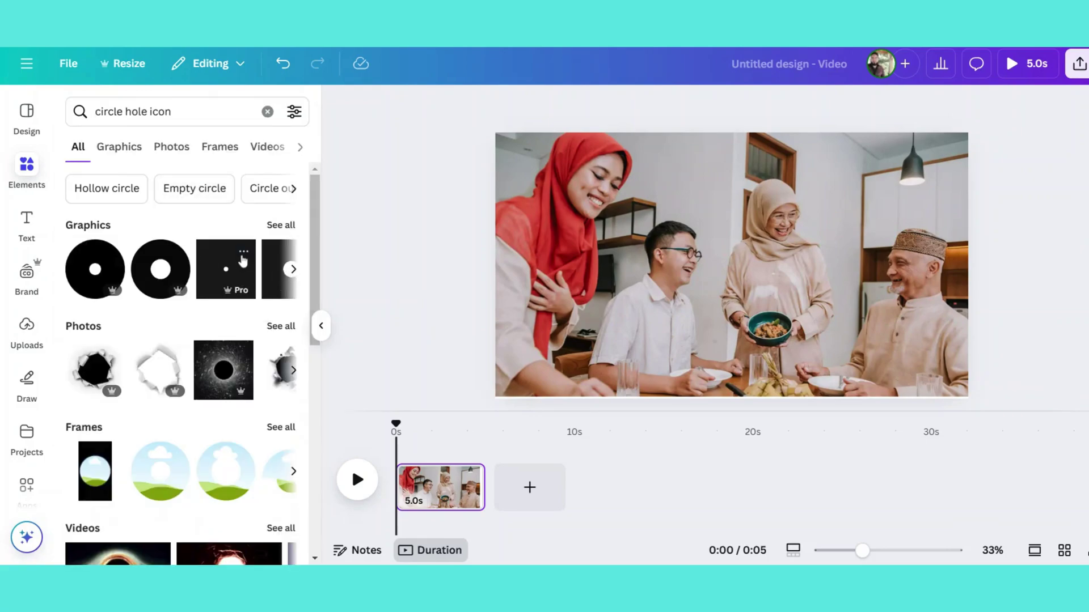
{"action": "left_click", "coordinate": [242, 256]}
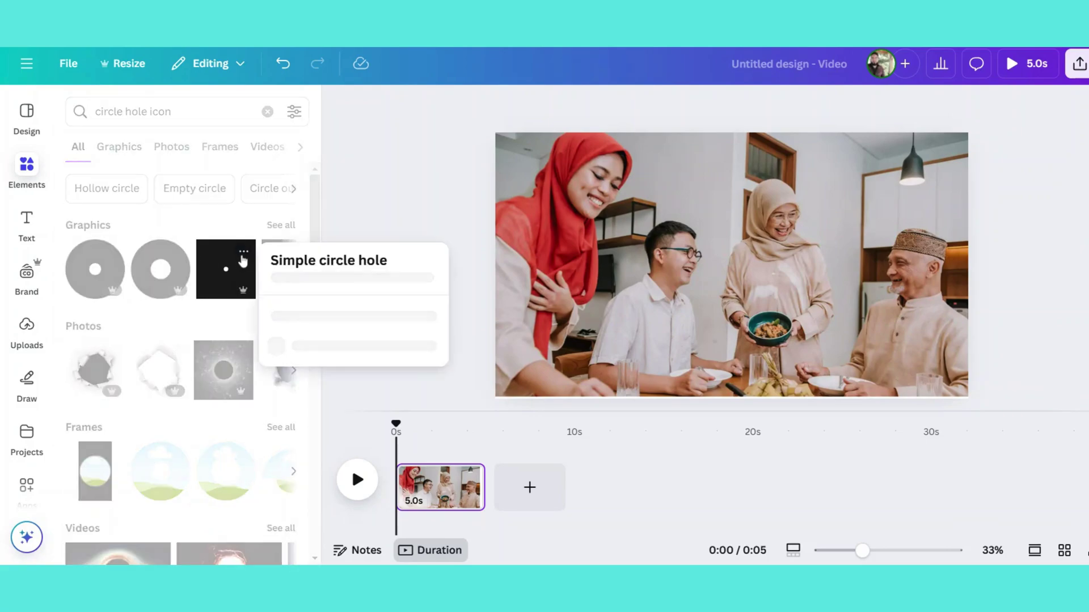
{"action": "left_click", "coordinate": [374, 197]}
Add the dark circle-hole graphic, enlarge it past the canvas, and centre the hole on the woman's face
{"action": "left_click", "coordinate": [235, 268]}
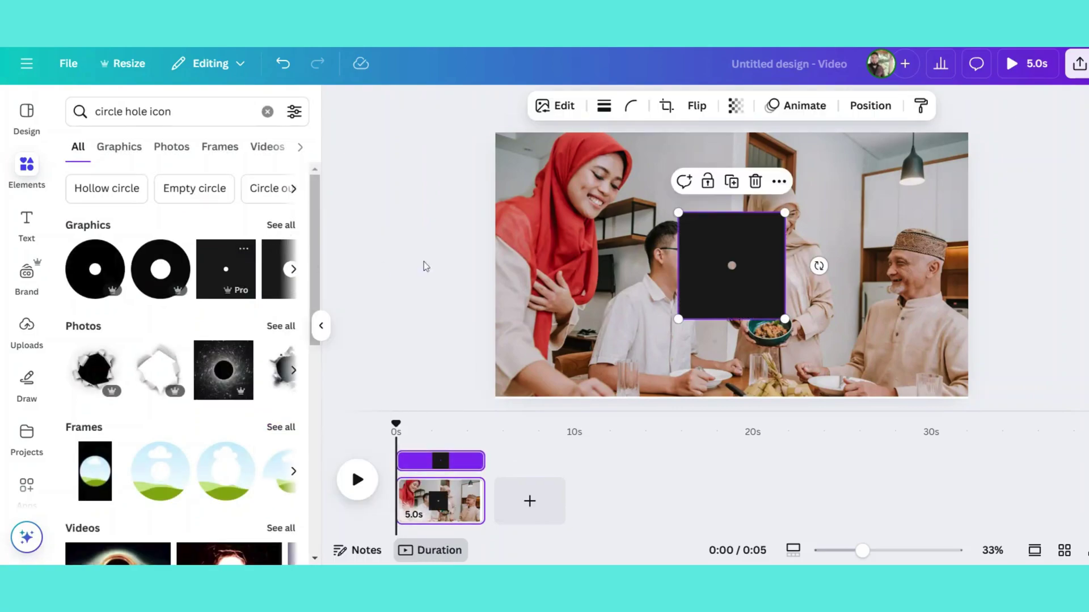
{"action": "left_click_drag", "start_coordinate": [678, 212], "coordinate": [329, 157]}
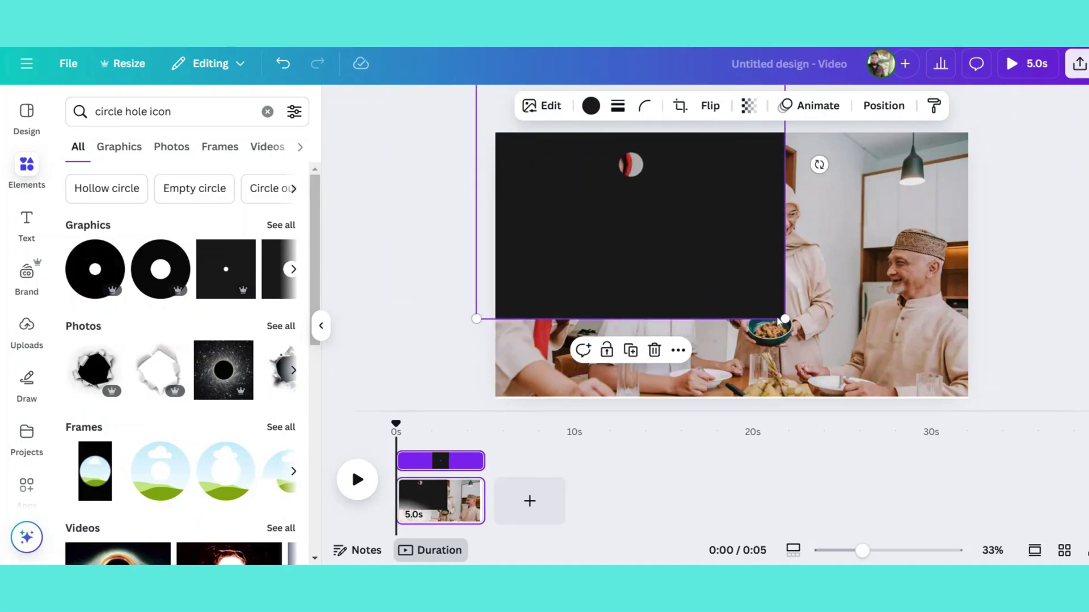
{"action": "left_click_drag", "start_coordinate": [782, 319], "coordinate": [1063, 527]}
{"action": "left_click_drag", "start_coordinate": [862, 248], "coordinate": [909, 382]}
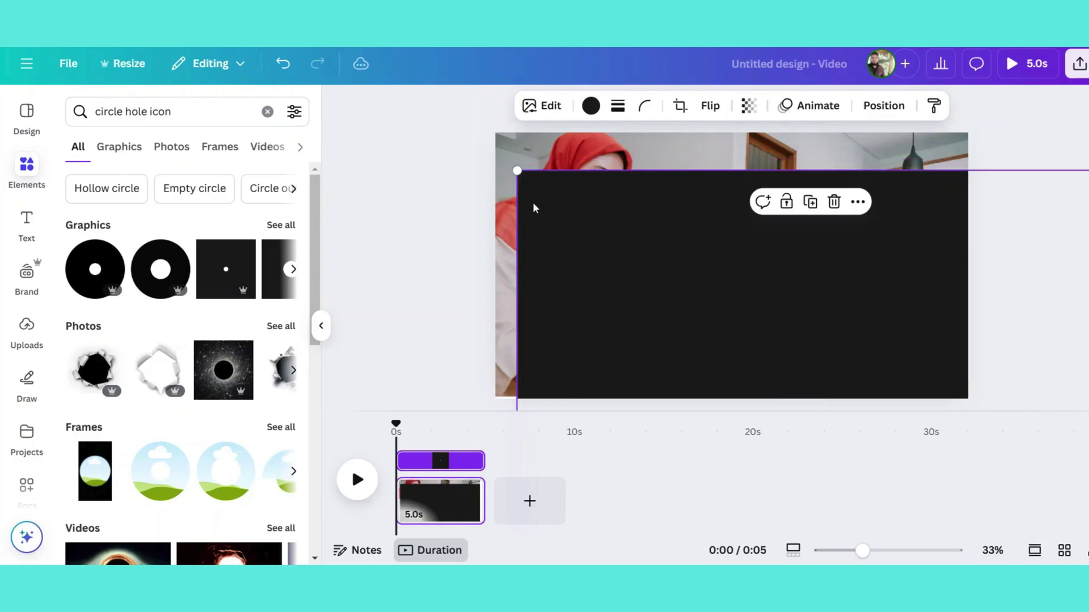
{"action": "left_click_drag", "start_coordinate": [516, 172], "coordinate": [79, 79]}
{"action": "left_click_drag", "start_coordinate": [781, 335], "coordinate": [670, 265]}
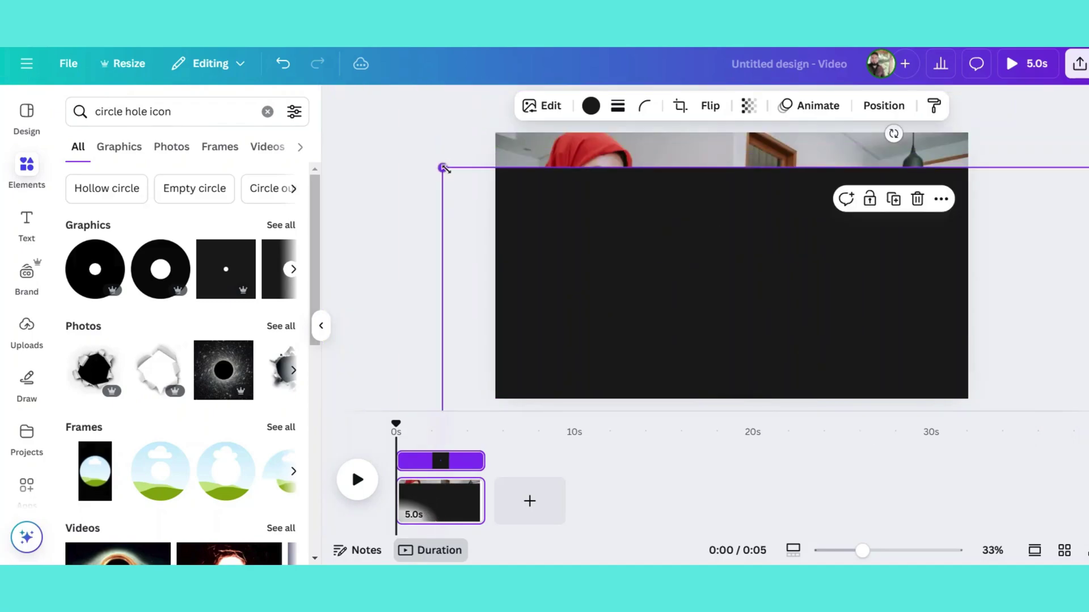
{"action": "left_click_drag", "start_coordinate": [443, 168], "coordinate": [271, 61]}
{"action": "left_click_drag", "start_coordinate": [730, 288], "coordinate": [709, 193]}
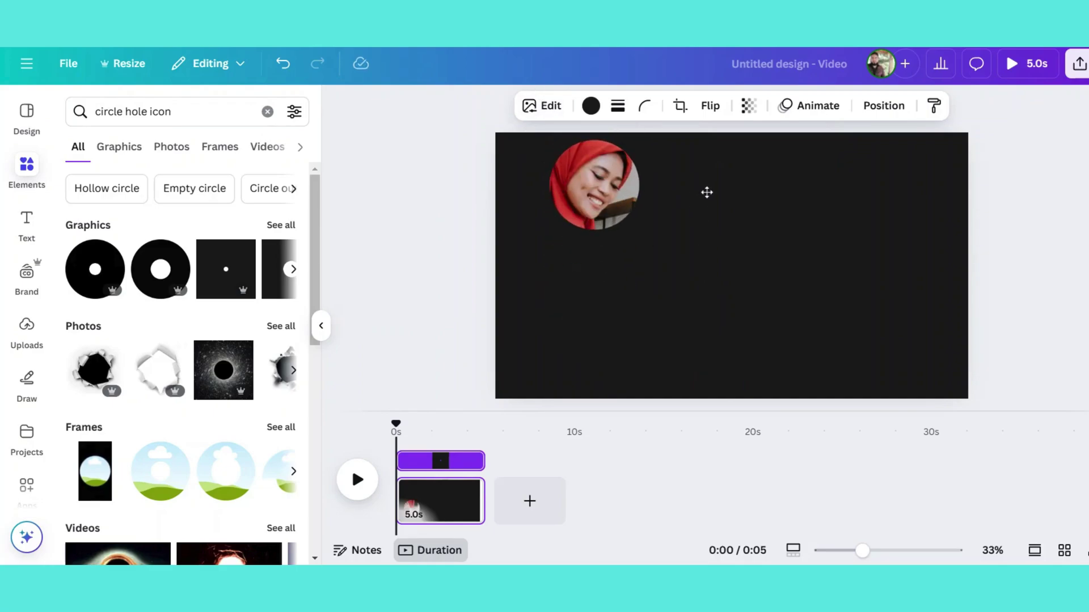
Set the overlay transparency to 88 and trim the first page to 2.0 seconds
{"action": "left_click", "coordinate": [750, 108]}
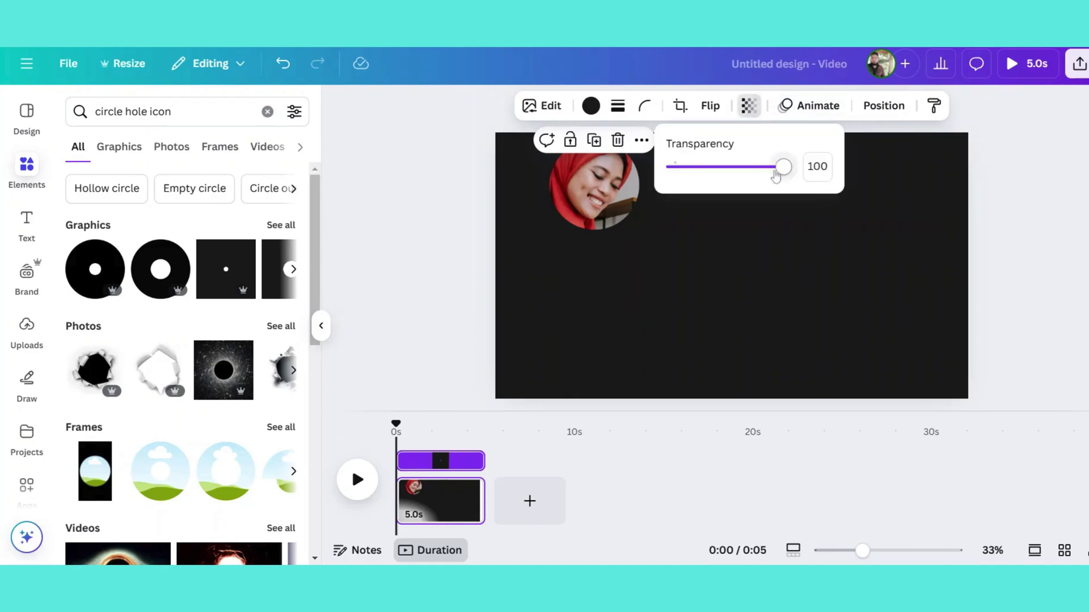
{"action": "mouse_move", "coordinate": [776, 173]}
{"action": "left_mouse_down"}
{"action": "mouse_move", "coordinate": [757, 169]}
{"action": "mouse_move", "coordinate": [769, 170]}
{"action": "left_mouse_up"}
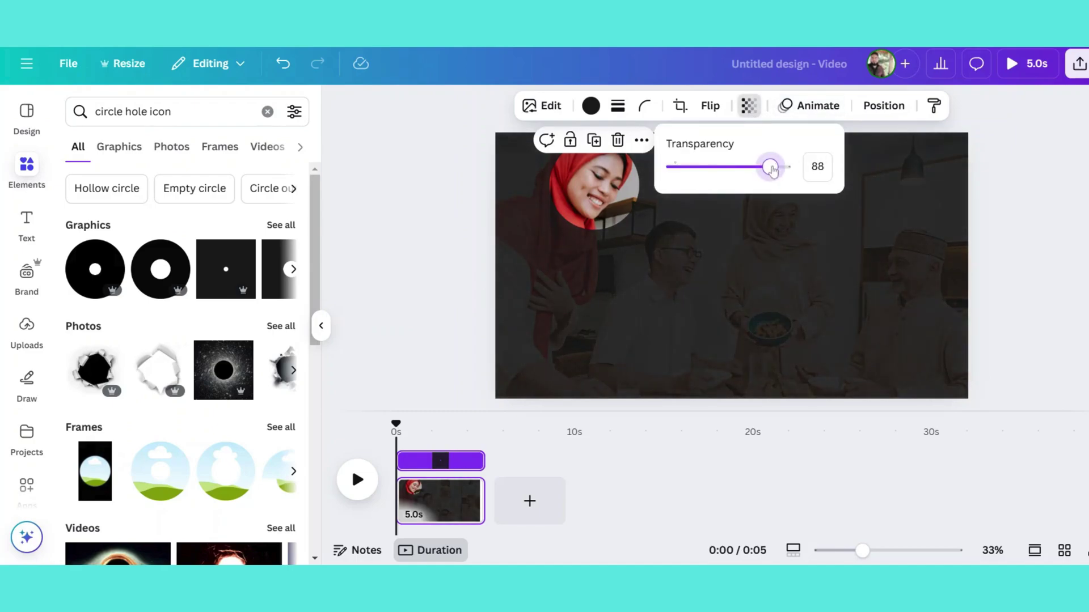
{"action": "left_click", "coordinate": [443, 165]}
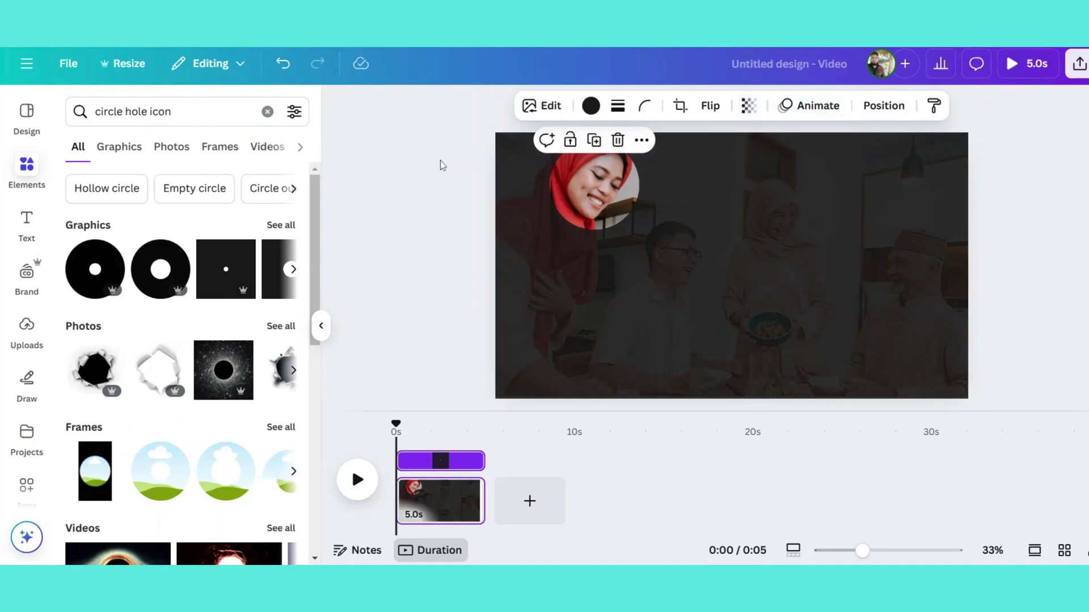
{"action": "left_click", "coordinate": [440, 165]}
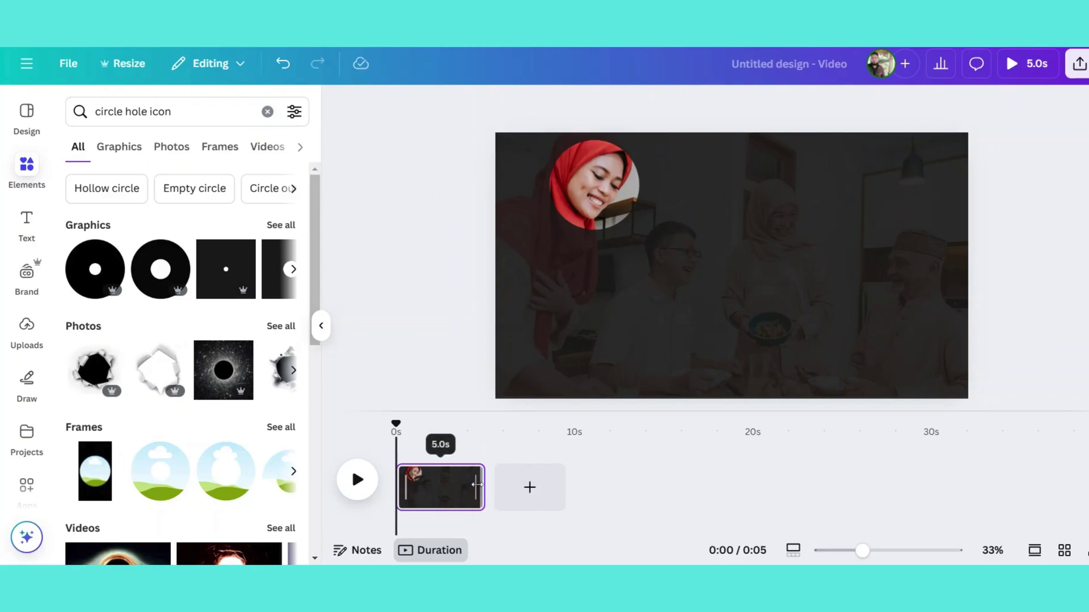
{"action": "left_click_drag", "start_coordinate": [483, 486], "coordinate": [426, 475]}
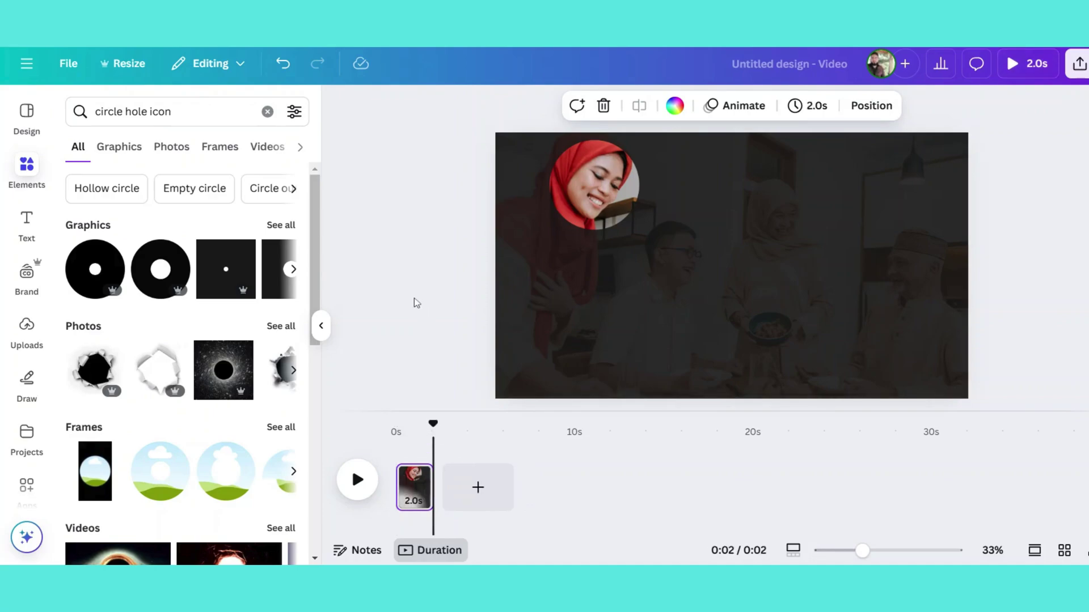
Duplicate the first page and move the spotlight hole onto the young man's face
{"action": "left_click", "coordinate": [414, 302]}
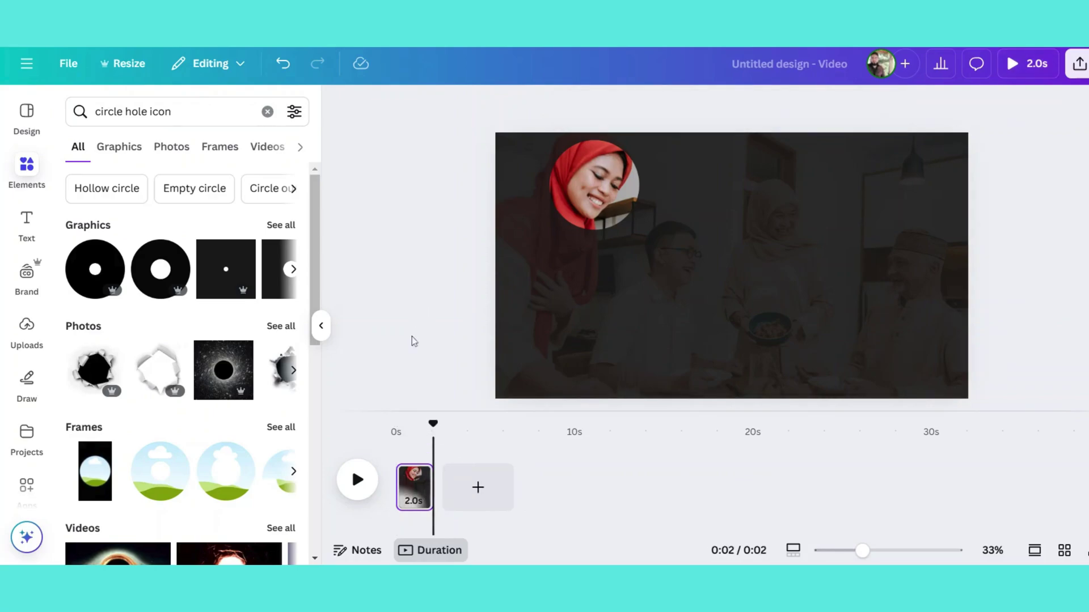
{"action": "left_click", "coordinate": [414, 477]}
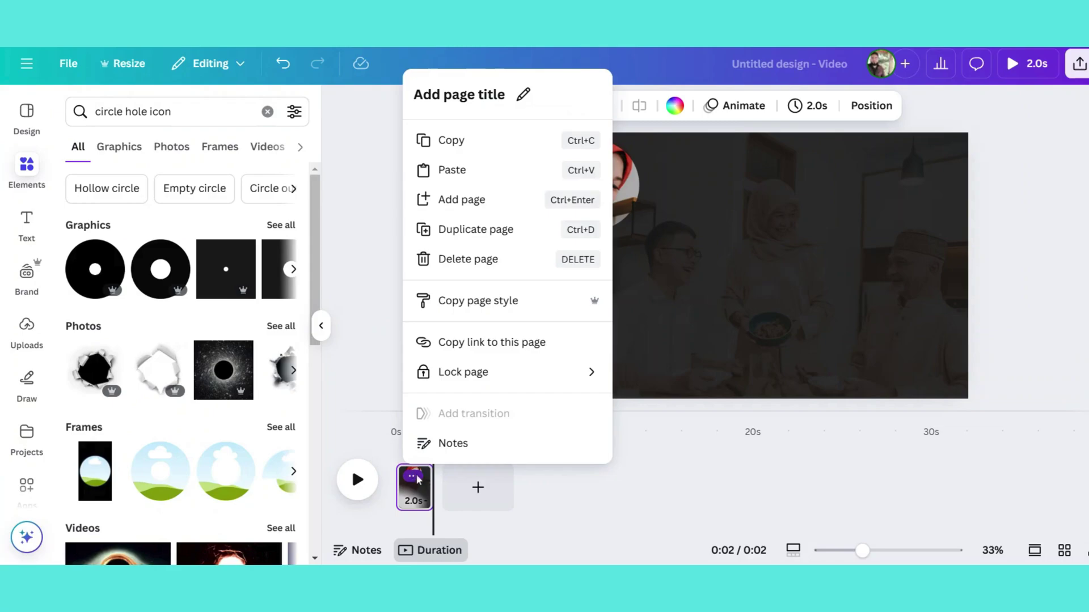
{"action": "left_click", "coordinate": [492, 240]}
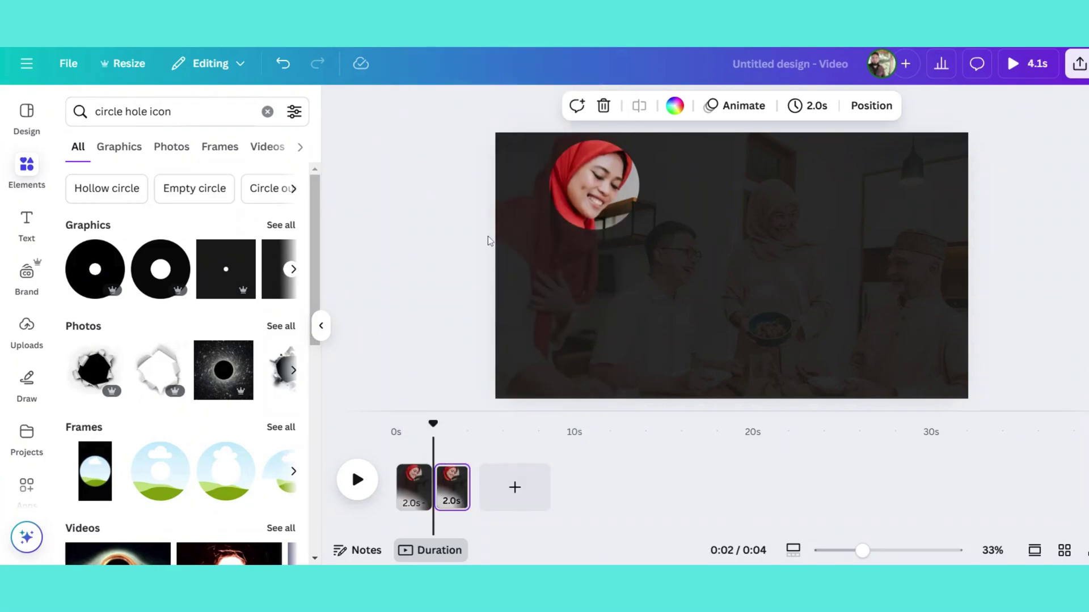
{"action": "left_click", "coordinate": [649, 315]}
{"action": "left_click_drag", "start_coordinate": [587, 274], "coordinate": [666, 345]}
Duplicate the second page and move the hole onto the woman in the beige hijab
{"action": "right_click", "coordinate": [452, 499]}
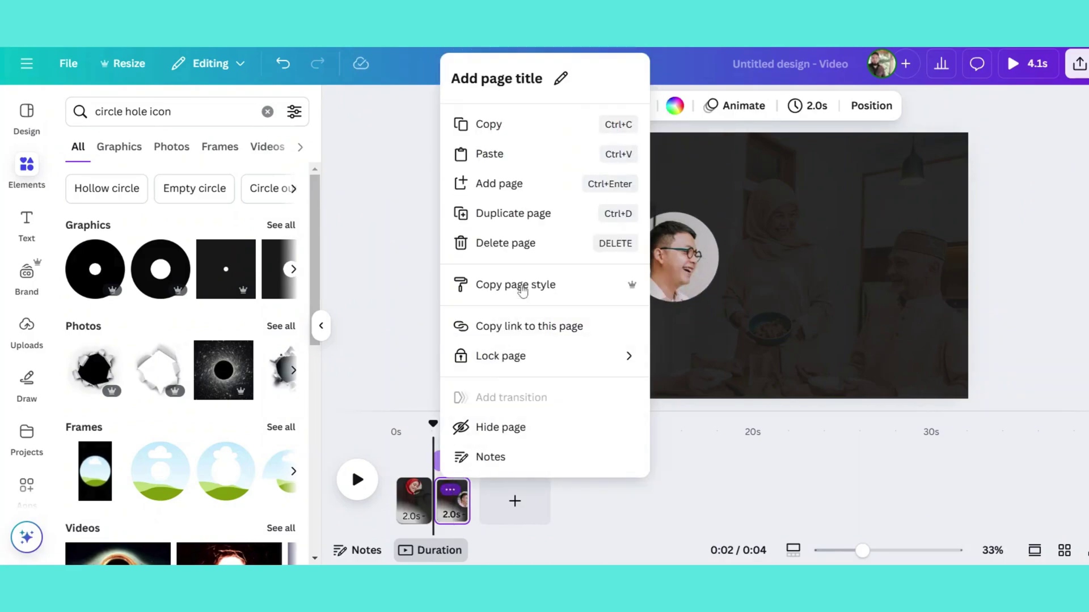
{"action": "left_click", "coordinate": [538, 218]}
{"action": "left_click", "coordinate": [487, 491]}
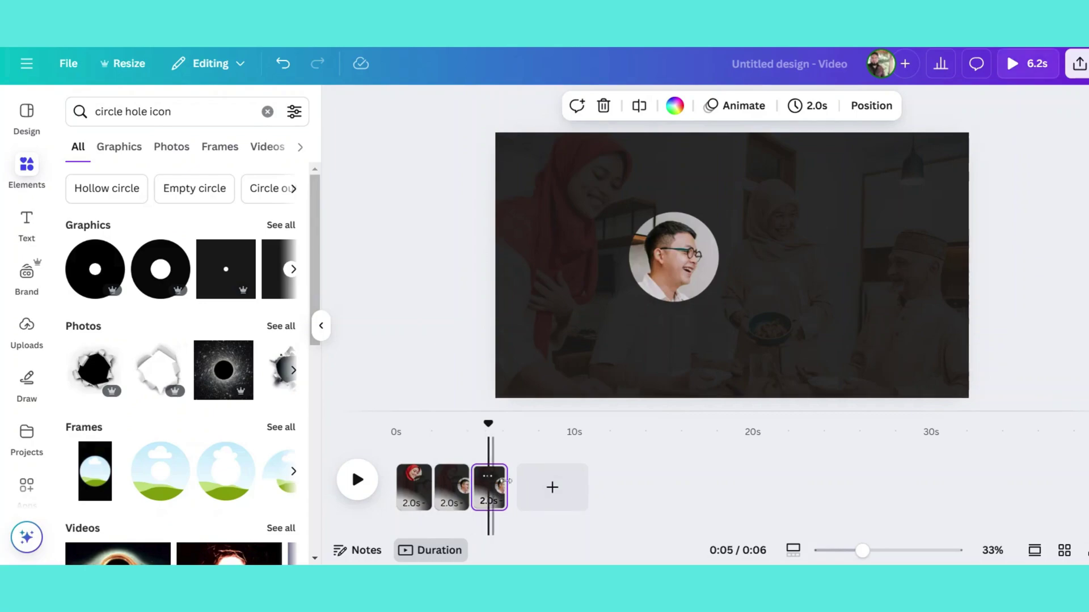
{"action": "left_click", "coordinate": [662, 280]}
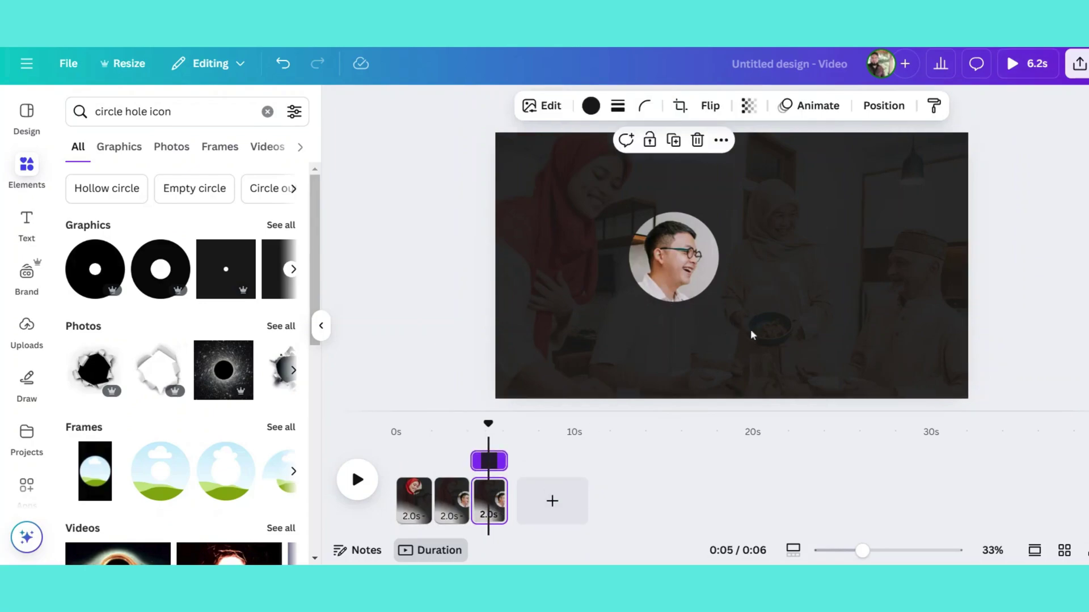
{"action": "left_click_drag", "start_coordinate": [758, 328], "coordinate": [833, 290]}
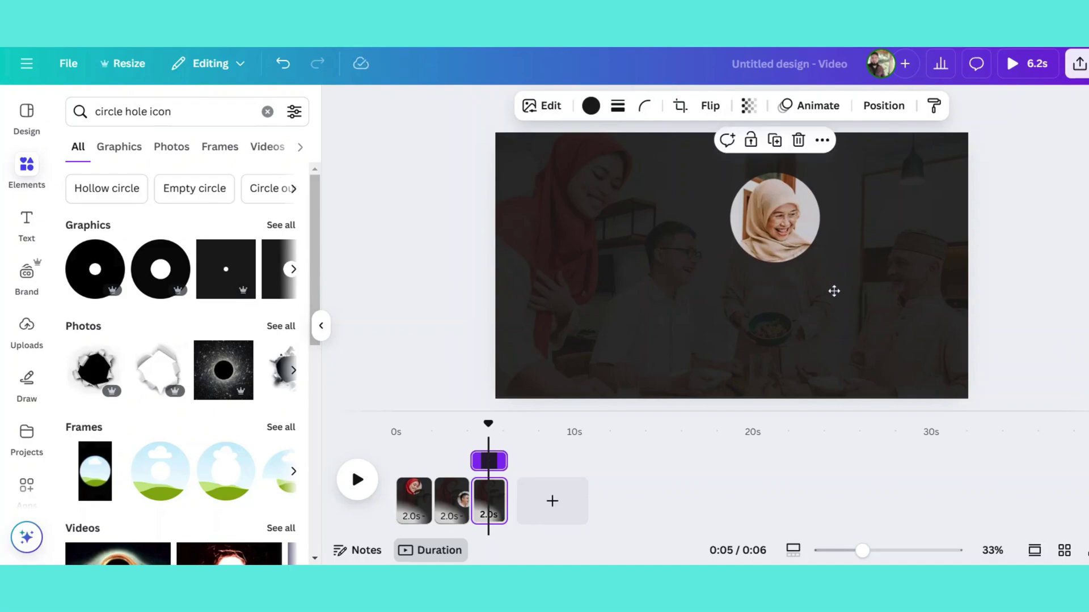
Duplicate the third page and move the hole onto the older man in a cap
{"action": "right_click", "coordinate": [487, 496]}
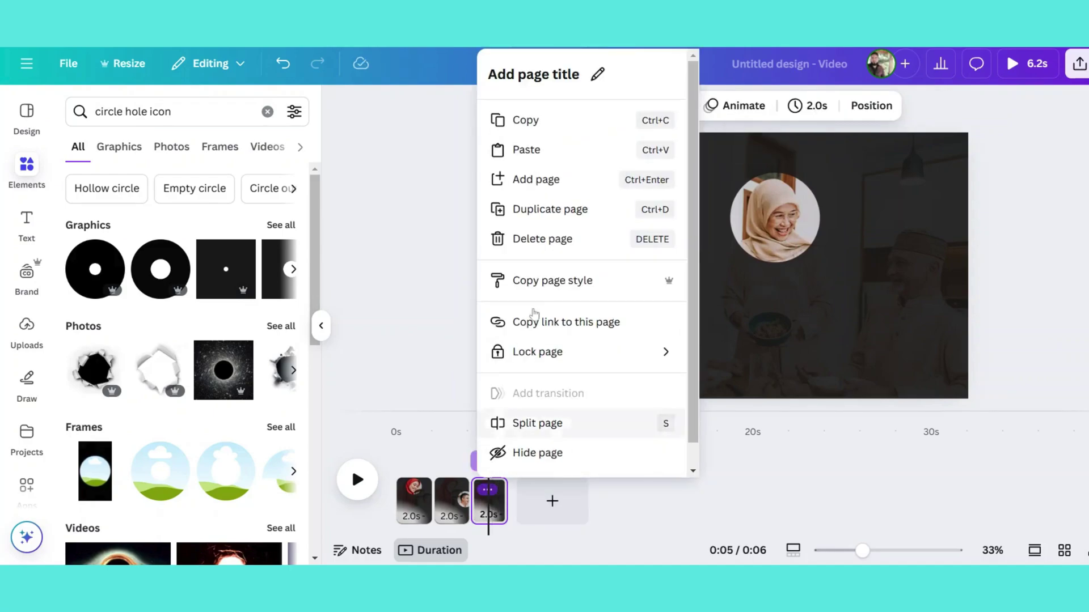
{"action": "left_click", "coordinate": [548, 218]}
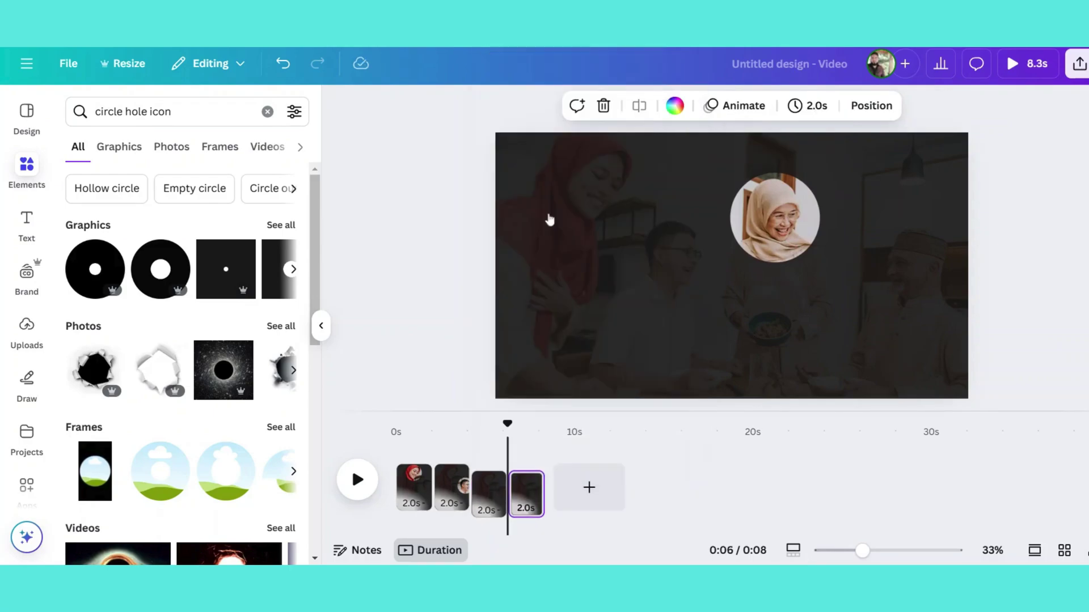
{"action": "left_click", "coordinate": [527, 497]}
{"action": "left_click", "coordinate": [700, 347]}
{"action": "left_click_drag", "start_coordinate": [770, 306], "coordinate": [910, 355]}
{"action": "left_click", "coordinate": [421, 262]}
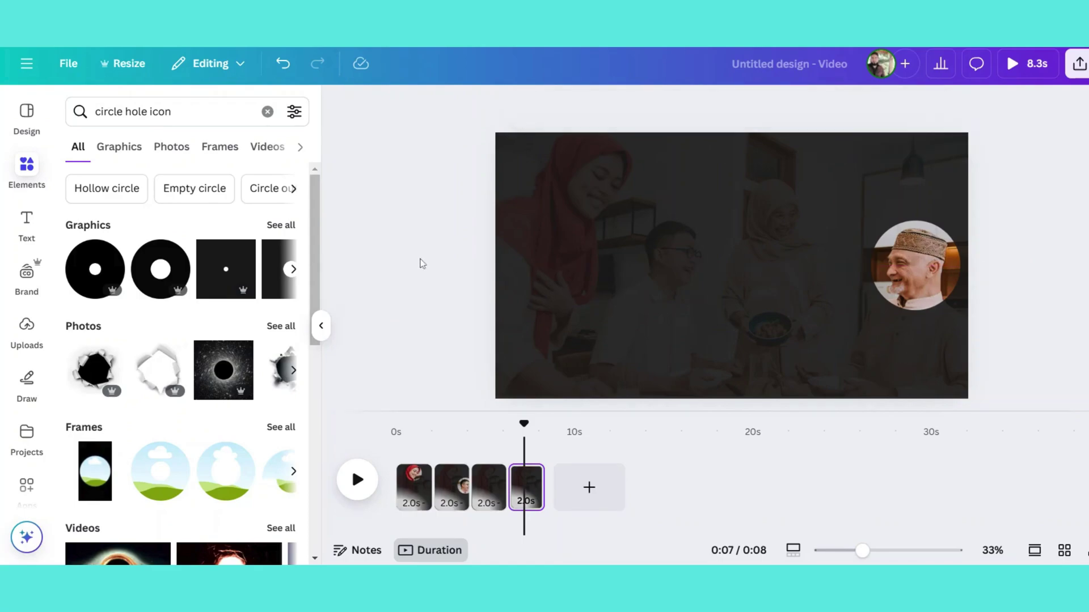
Apply a 0.8-second Match & Move transition between all four pages
{"action": "left_click", "coordinate": [433, 501]}
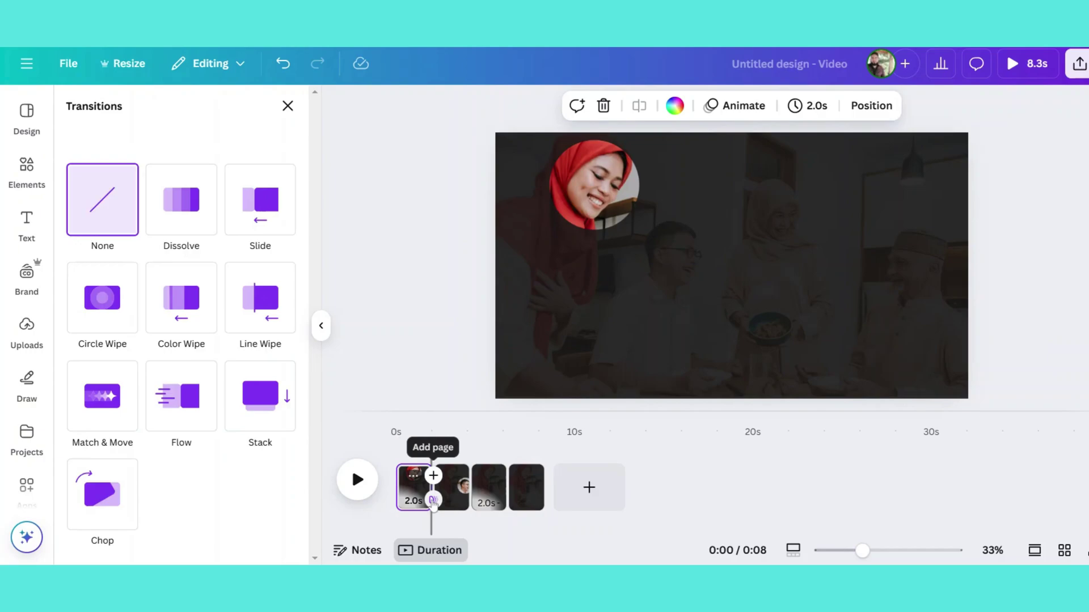
{"action": "left_click", "coordinate": [108, 407]}
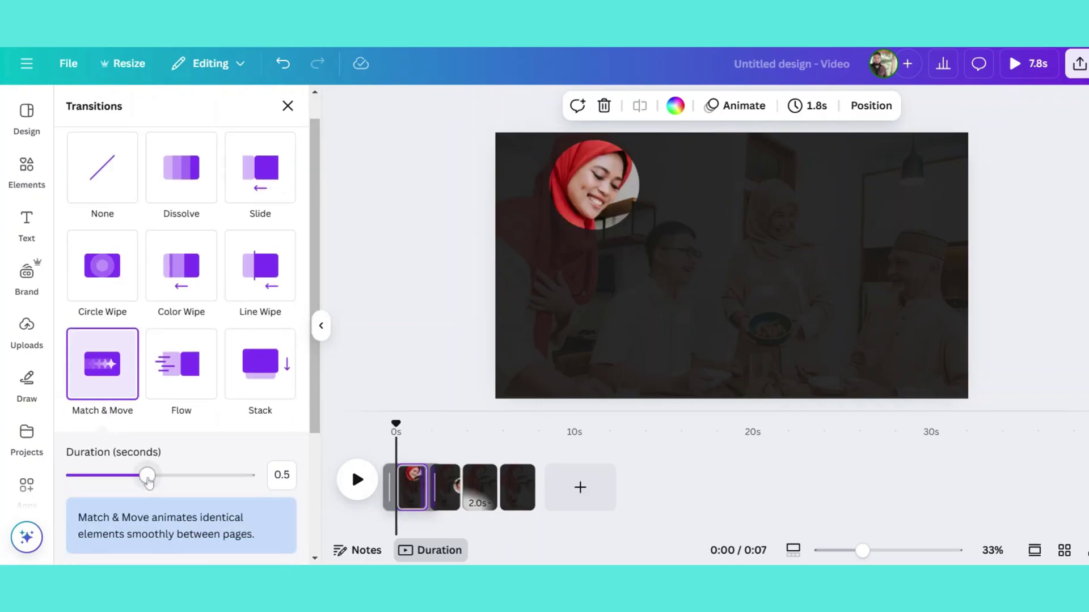
{"action": "left_click_drag", "start_coordinate": [157, 481], "coordinate": [200, 478]}
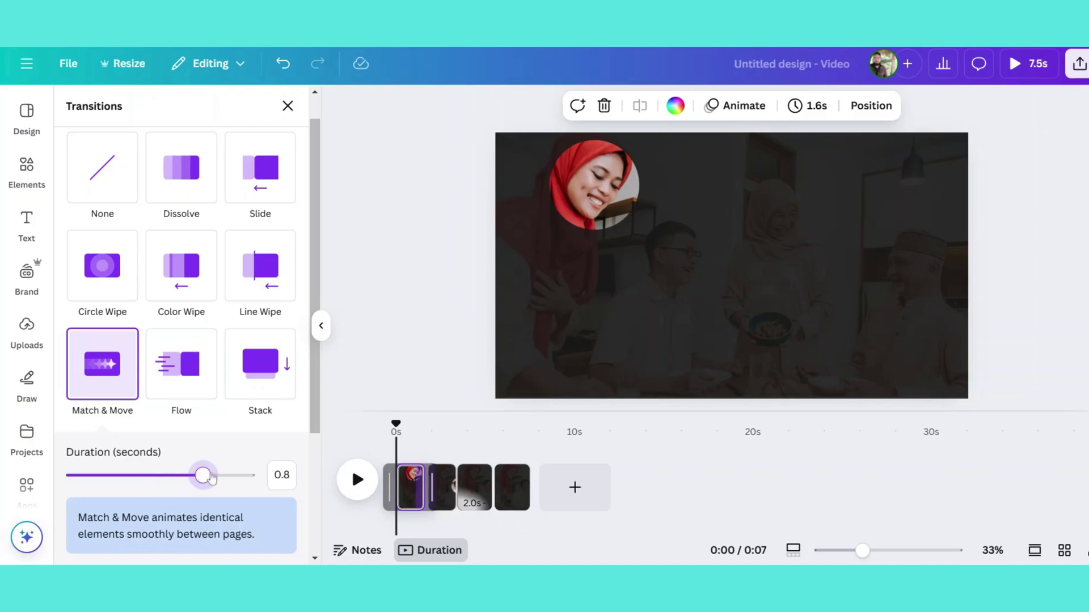
{"action": "scroll", "coordinate": [227, 449], "scroll_direction": "down", "scroll_amount": 3}
{"action": "left_click", "coordinate": [198, 545]}
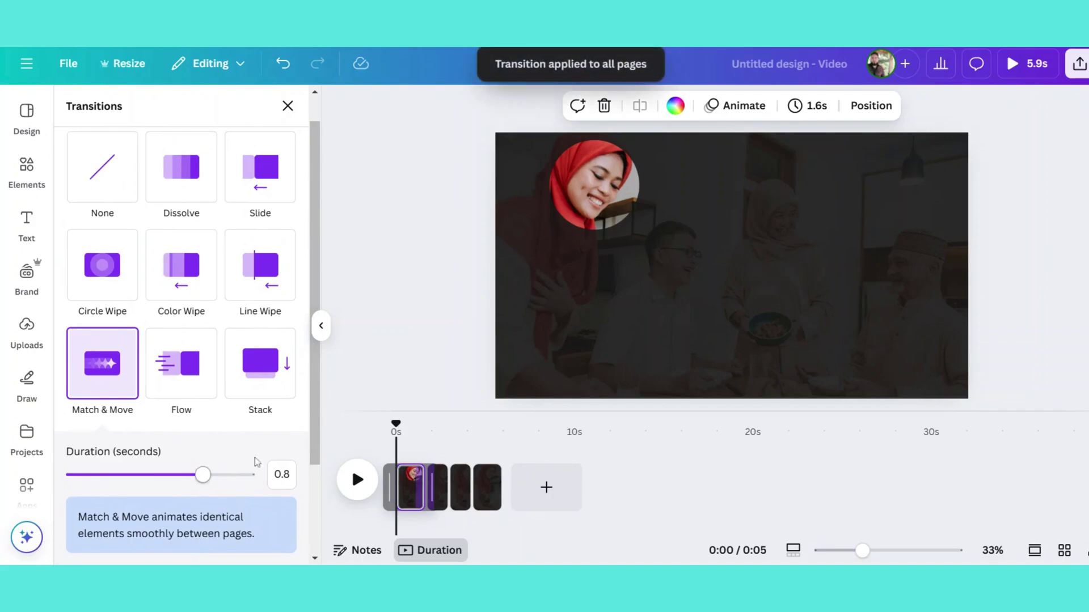
{"action": "left_click", "coordinate": [448, 263]}
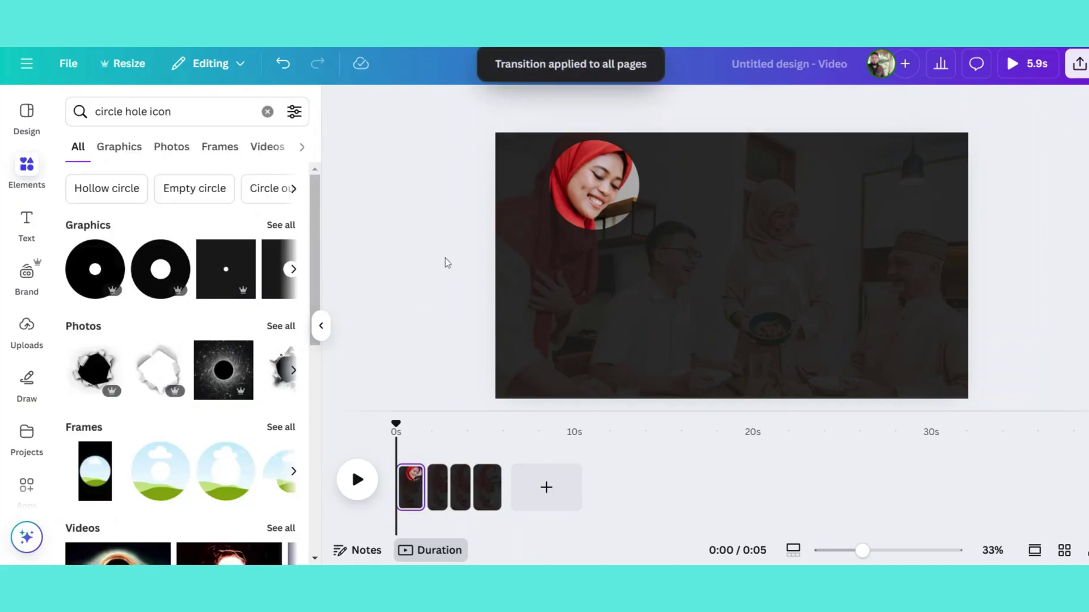
Add an 'AIMAN' subheading and place it just below the woman's face circle
{"action": "left_click", "coordinate": [27, 222]}
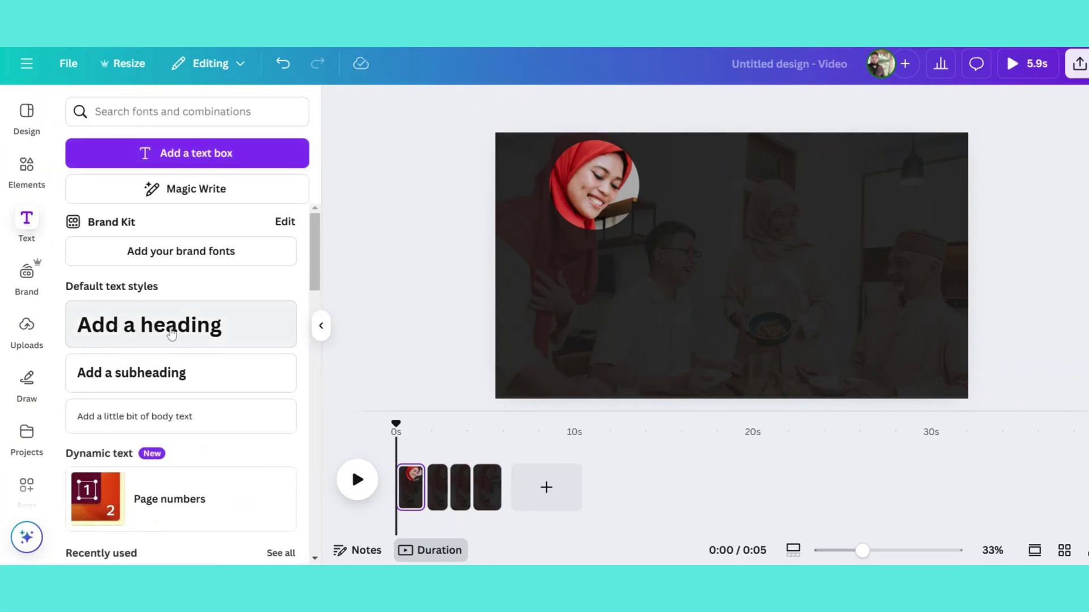
{"action": "left_click", "coordinate": [157, 376]}
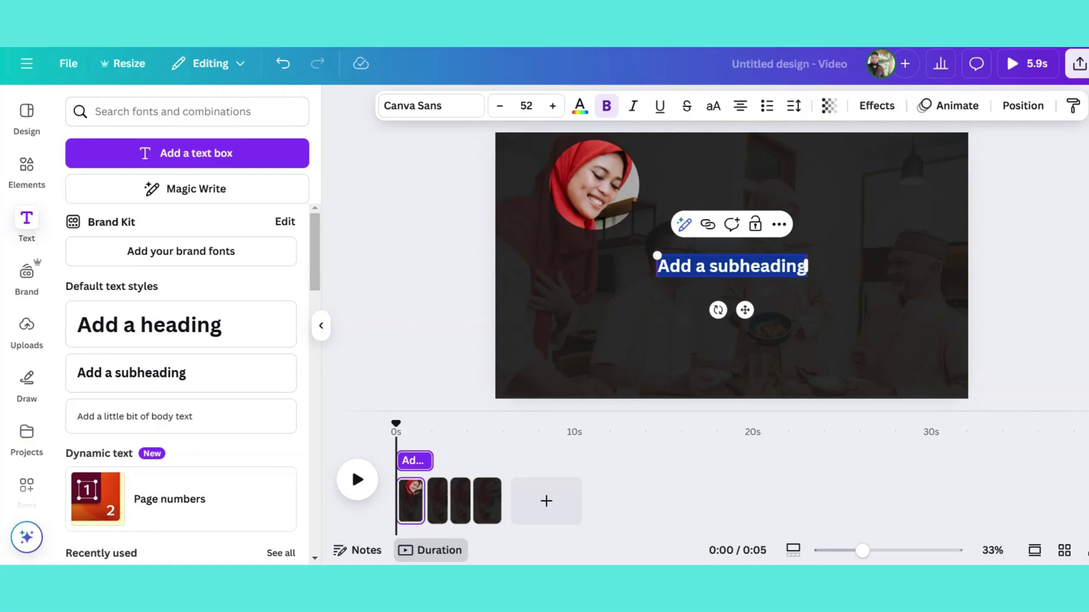
{"action": "type", "text": "AIMAN"}
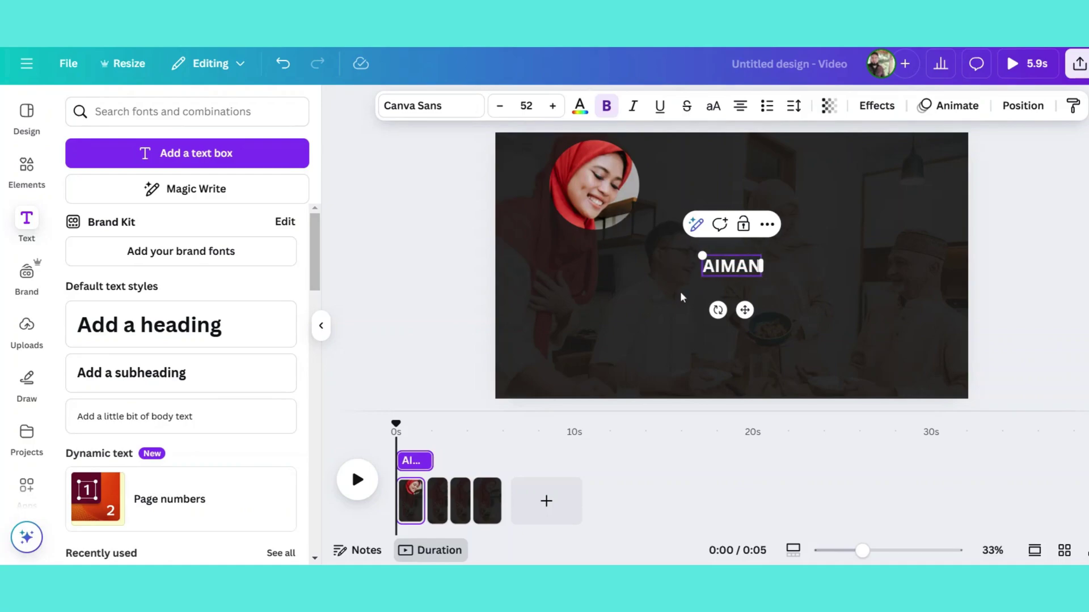
{"action": "left_click", "coordinate": [661, 295]}
{"action": "left_click", "coordinate": [743, 264]}
{"action": "left_click_drag", "start_coordinate": [743, 264], "coordinate": [606, 245]}
Style the AIMAN label with Dynapuff font, 100 letter spacing and light grey photo colour
{"action": "left_click", "coordinate": [436, 102]}
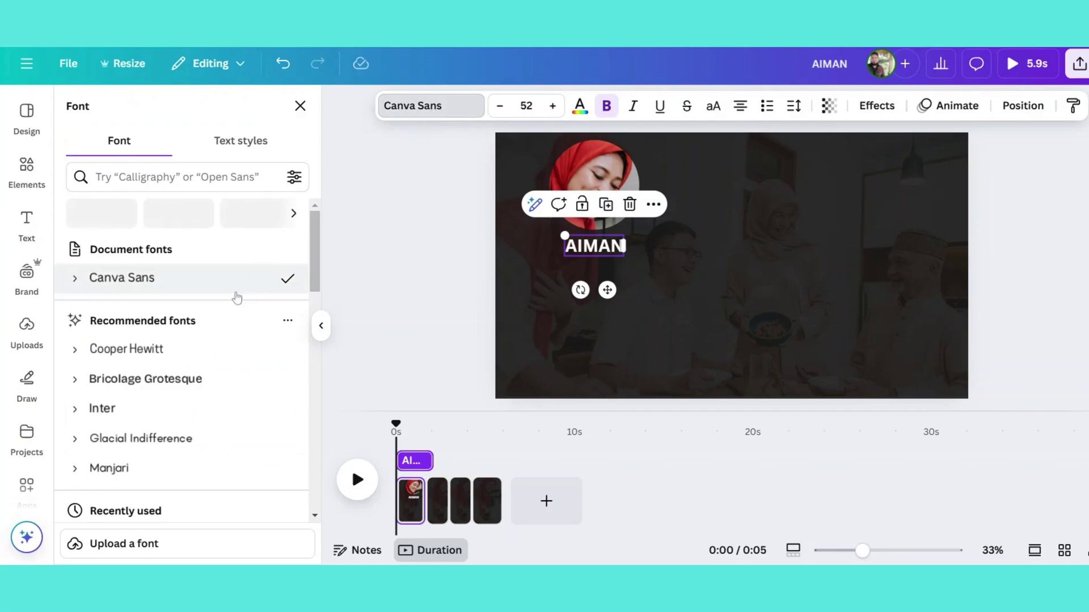
{"action": "scroll", "coordinate": [221, 320], "scroll_direction": "down", "scroll_amount": 2}
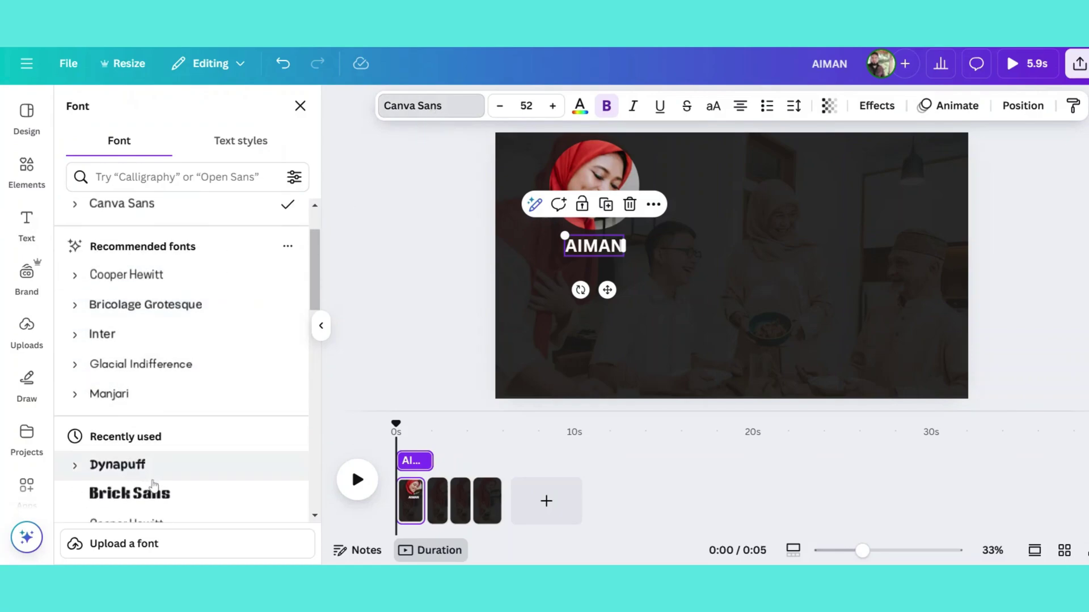
{"action": "scroll", "coordinate": [165, 466], "scroll_direction": "down", "scroll_amount": 5}
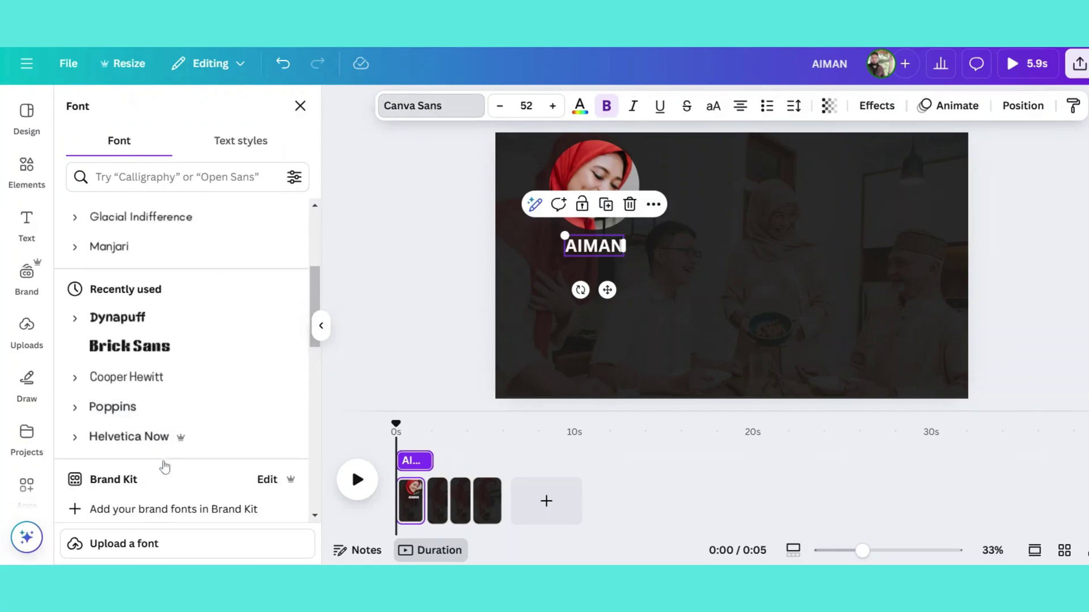
{"action": "left_click", "coordinate": [150, 323]}
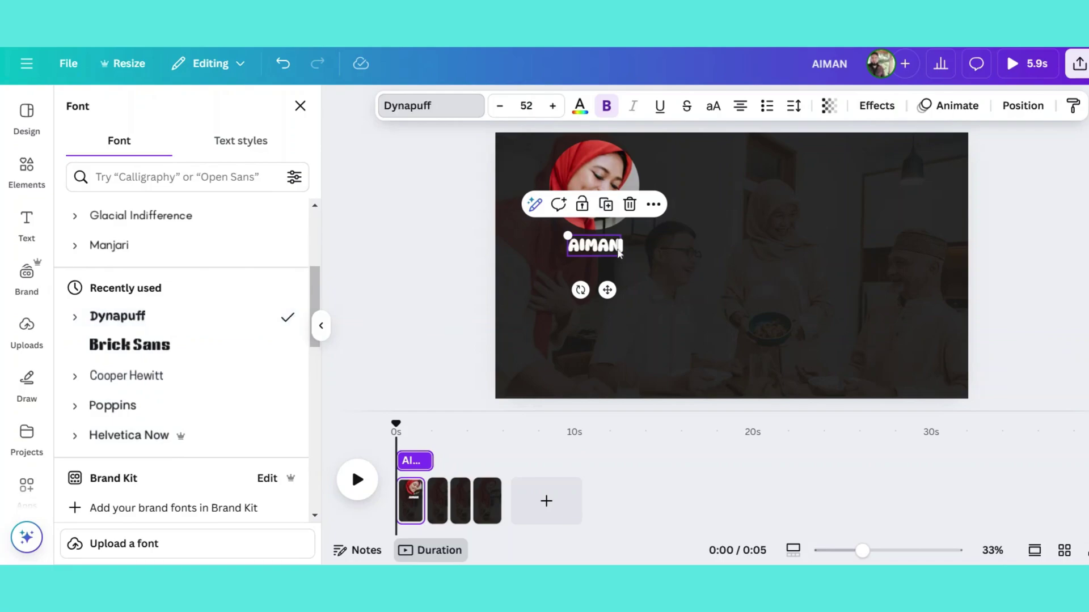
{"action": "left_click", "coordinate": [793, 106]}
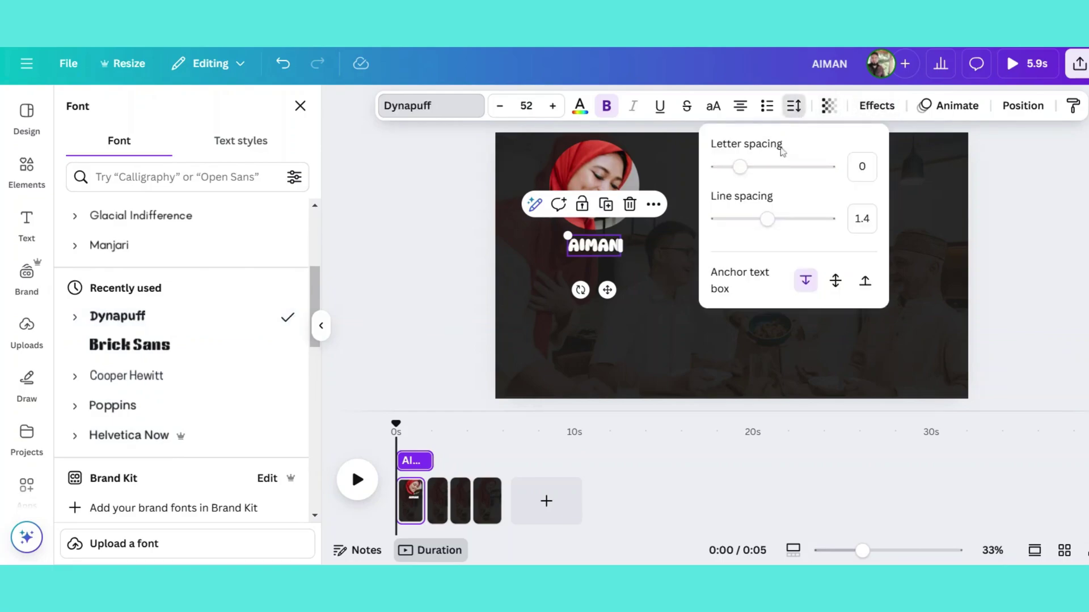
{"action": "left_click_drag", "start_coordinate": [741, 169], "coordinate": [752, 171]}
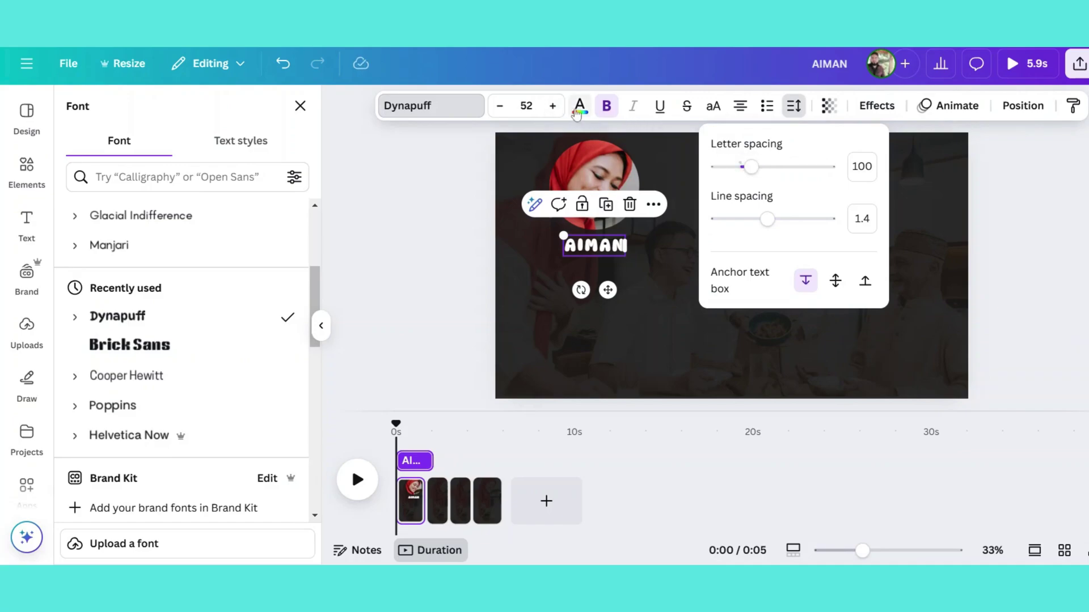
{"action": "left_click", "coordinate": [579, 105]}
{"action": "left_click", "coordinate": [134, 403]}
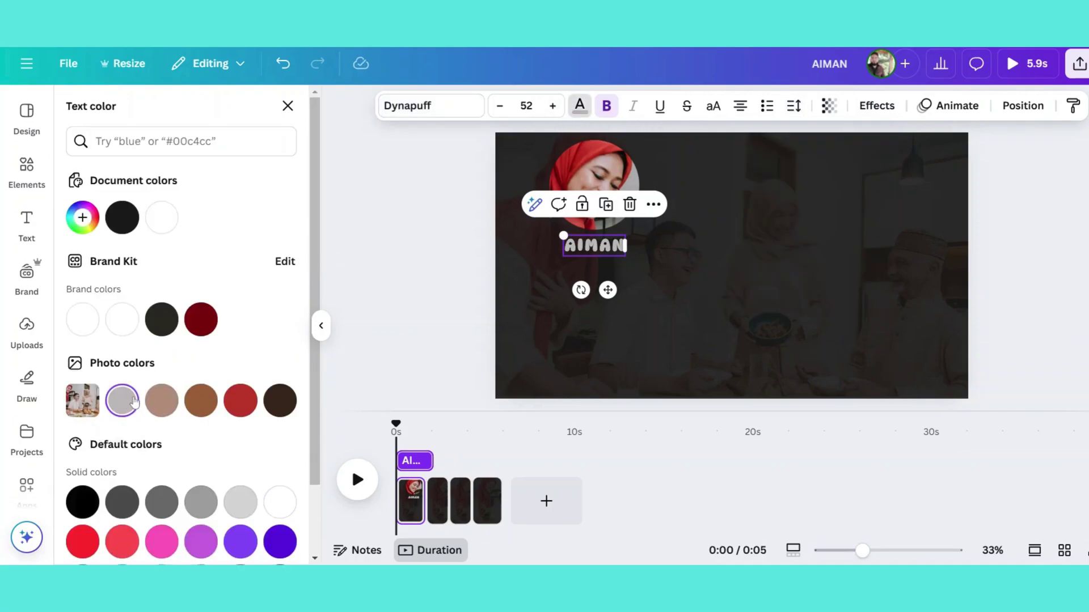
Replace AIMAN's Roll animation with a slowed-down Shift animation, then reselect the label
{"action": "left_click", "coordinate": [971, 111]}
{"action": "scroll", "coordinate": [181, 340], "scroll_direction": "down", "scroll_amount": 3}
{"action": "left_click", "coordinate": [181, 390]}
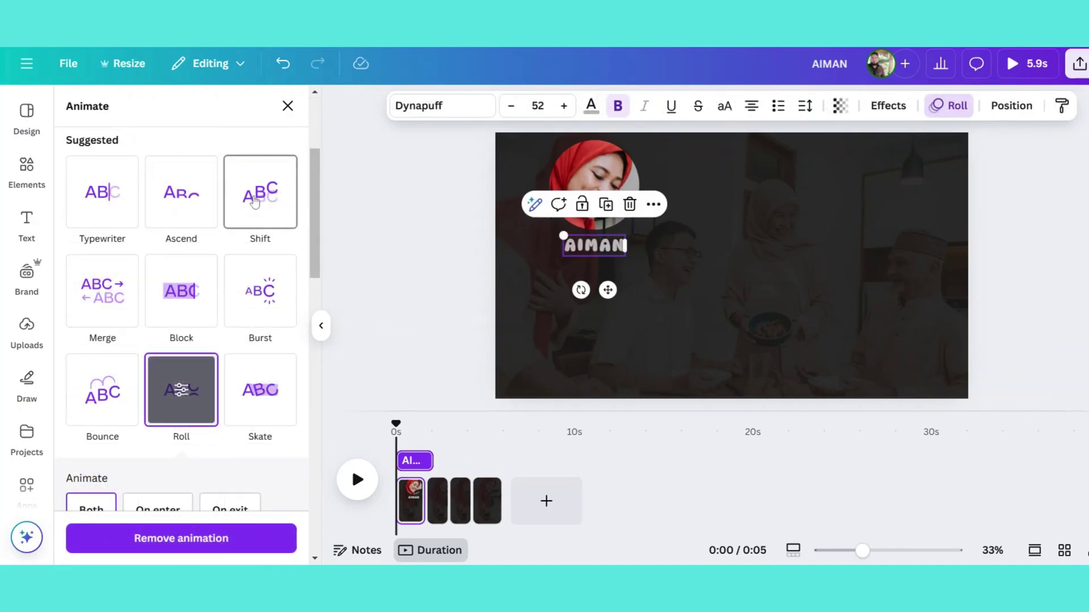
{"action": "left_click", "coordinate": [255, 202]}
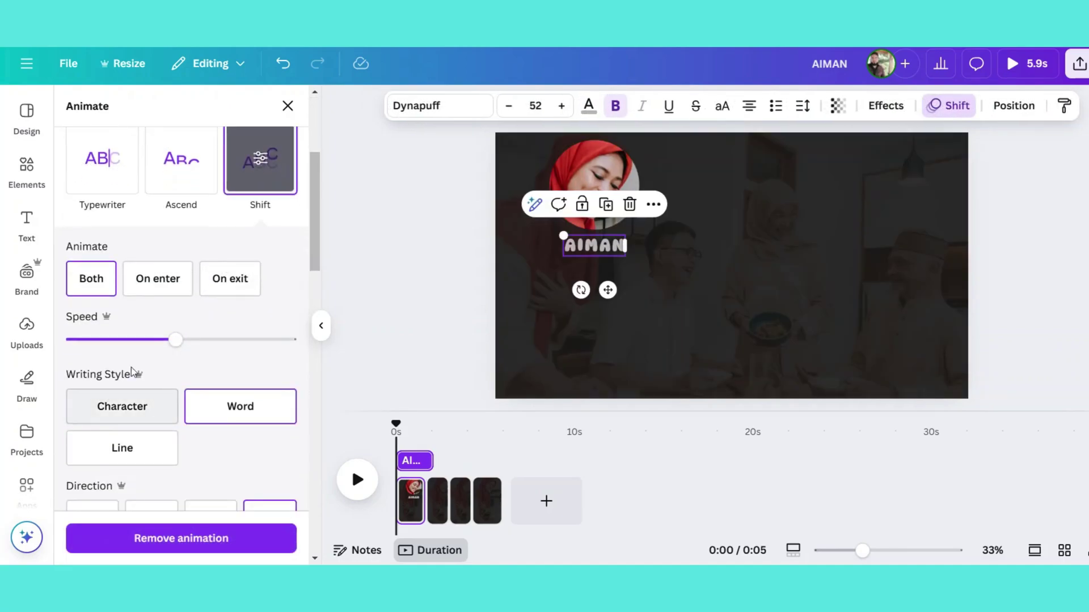
{"action": "left_click_drag", "start_coordinate": [173, 347], "coordinate": [139, 340]}
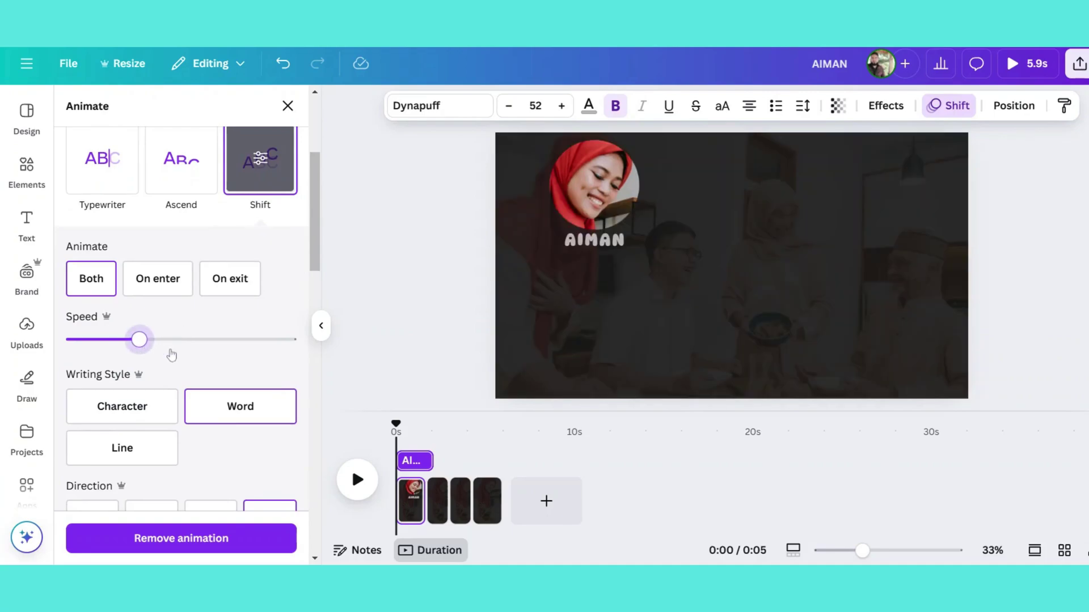
{"action": "left_click", "coordinate": [424, 270]}
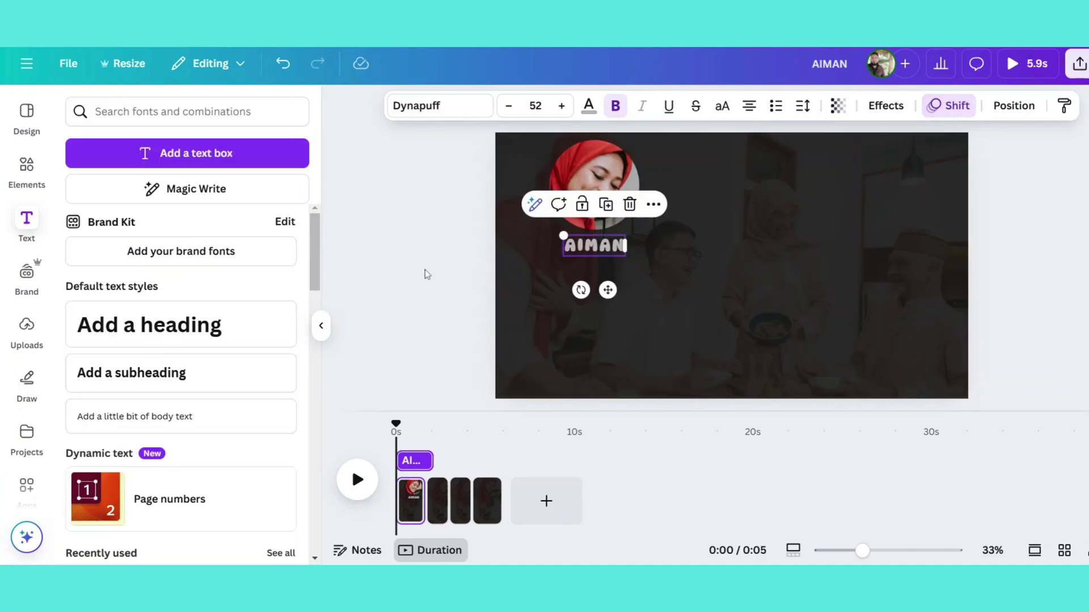
{"action": "left_click", "coordinate": [428, 281]}
{"action": "left_click", "coordinate": [594, 253]}
Paste the name label into scene 2, place it under the boy's circle and retype it AHMED
{"action": "left_click", "coordinate": [437, 504]}
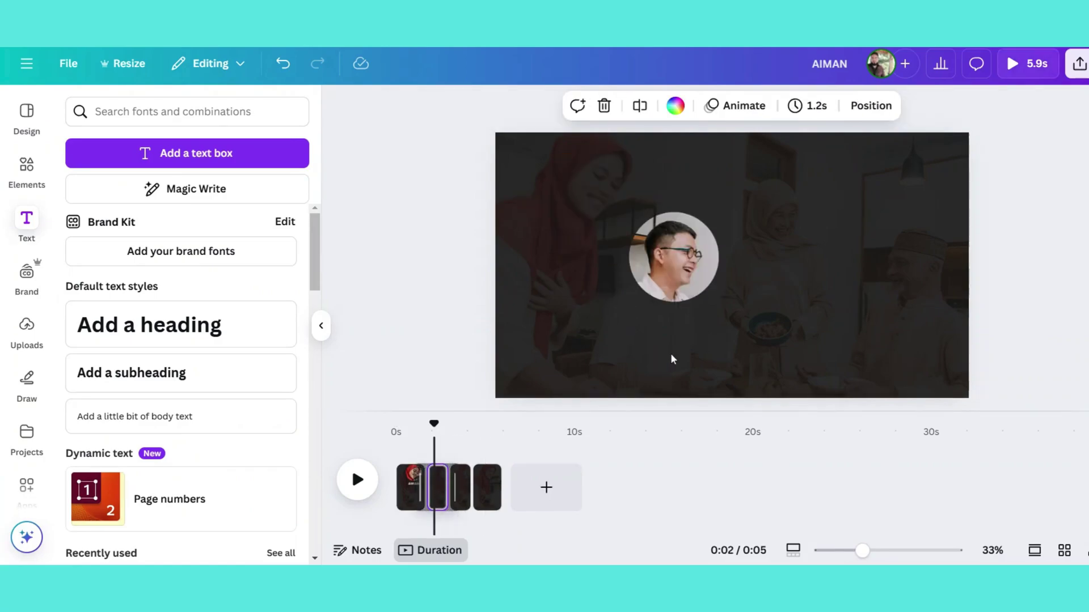
{"action": "key", "text": "ctrl+v"}
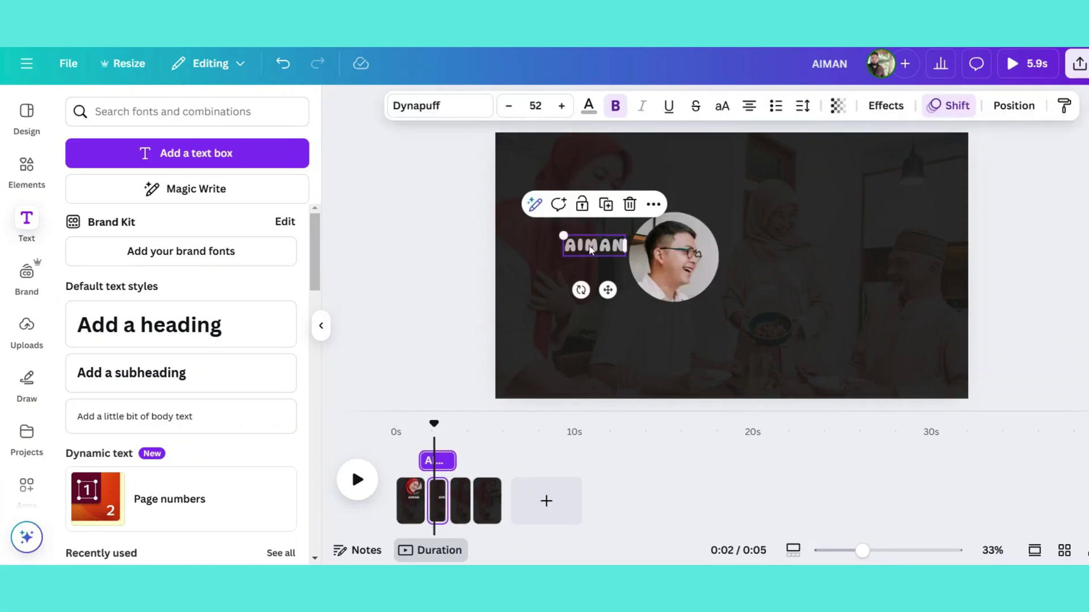
{"action": "left_click_drag", "start_coordinate": [594, 256], "coordinate": [675, 324]}
{"action": "double_click", "coordinate": [674, 324]}
{"action": "type", "text": "AHMED"}
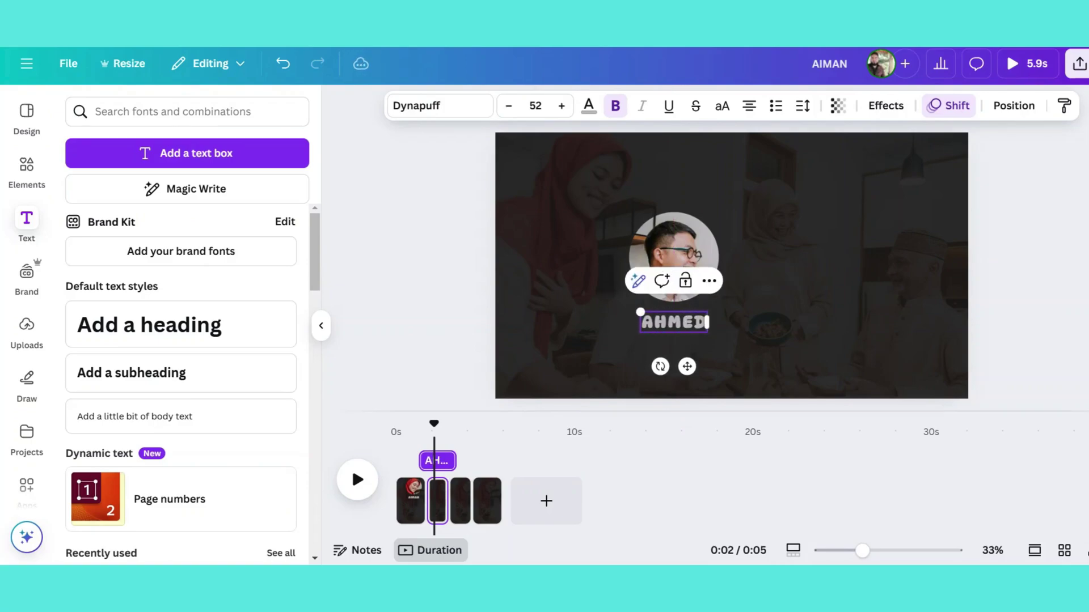
{"action": "left_click", "coordinate": [574, 310]}
{"action": "left_click", "coordinate": [691, 332]}
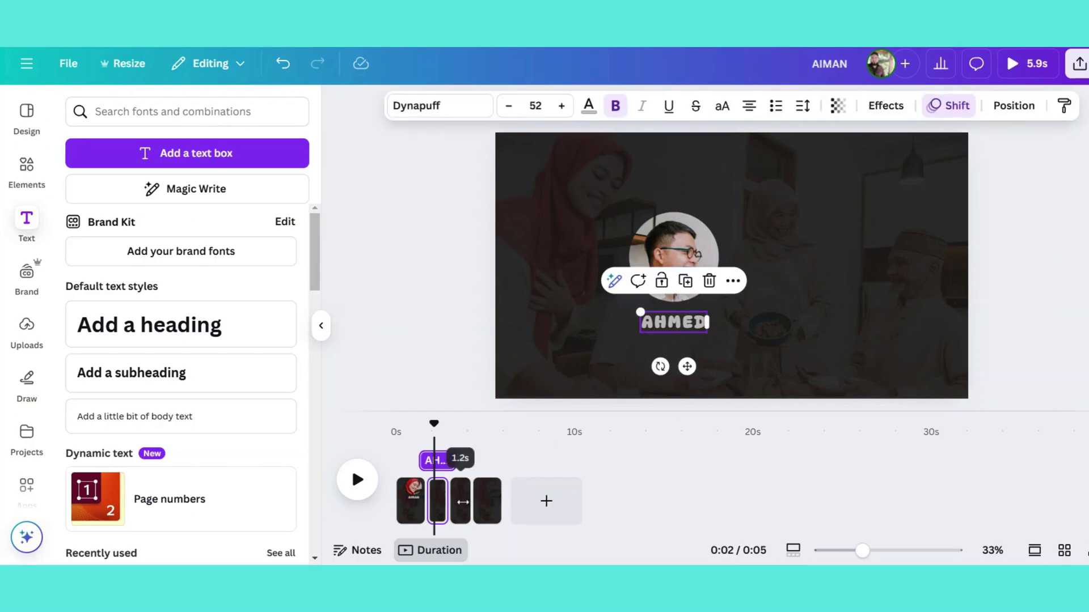
In scene 3, move the label under the woman's circle and rename it RASHIDA
{"action": "left_click", "coordinate": [462, 502]}
{"action": "left_click", "coordinate": [690, 339]}
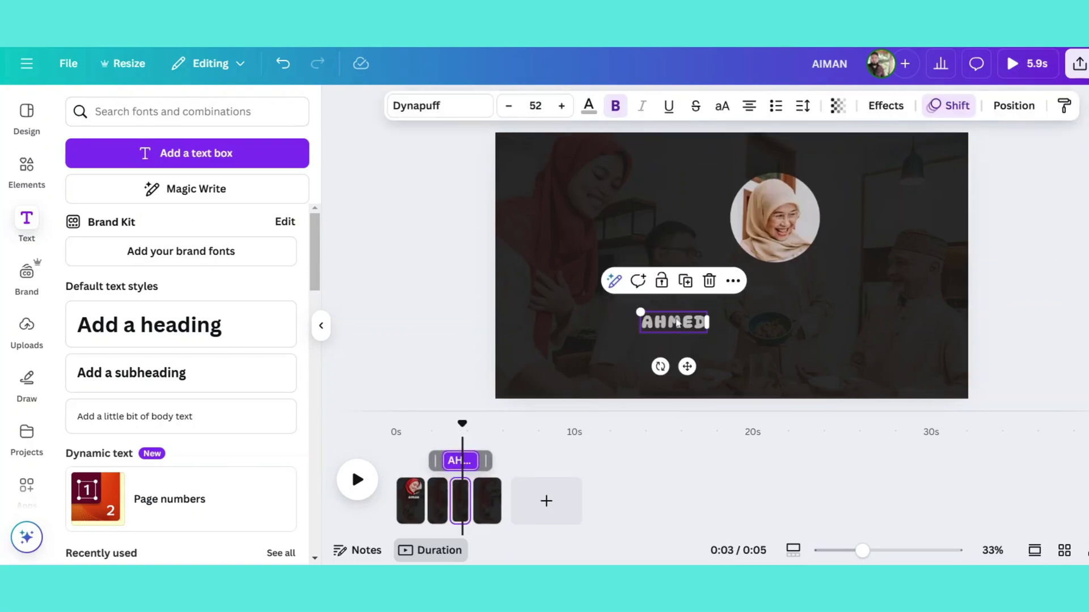
{"action": "left_click_drag", "start_coordinate": [675, 327], "coordinate": [779, 286]}
{"action": "double_click", "coordinate": [788, 287]}
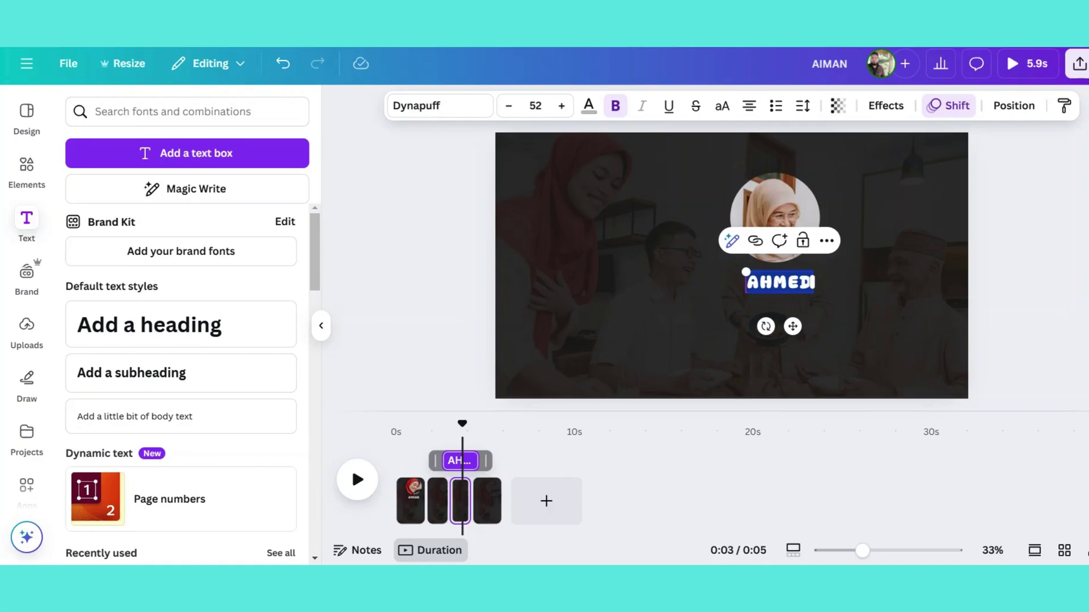
{"action": "type", "text": "RASHIDA"}
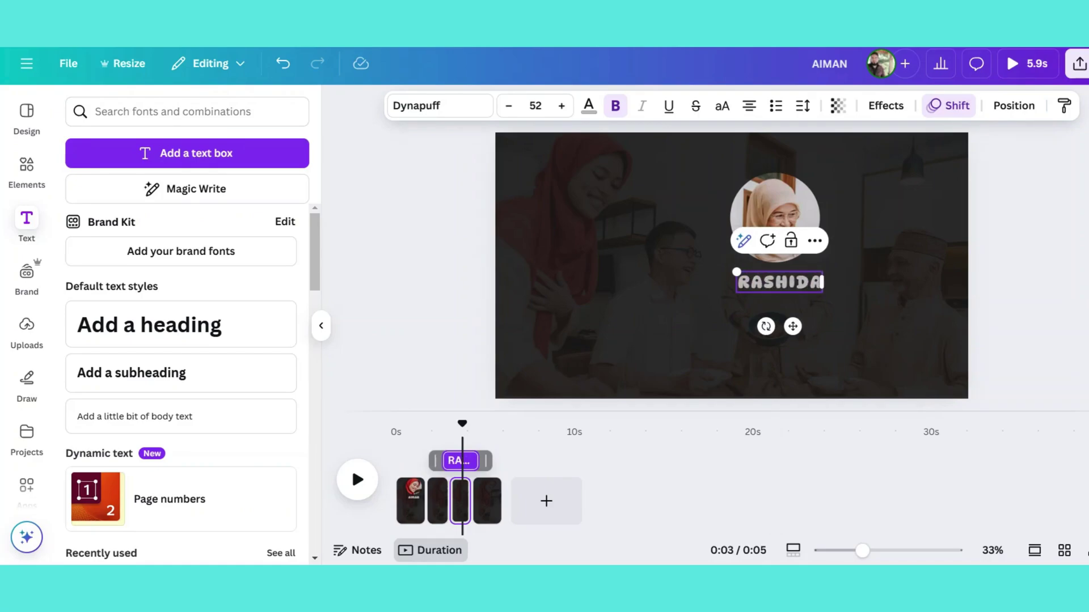
{"action": "left_click", "coordinate": [852, 310]}
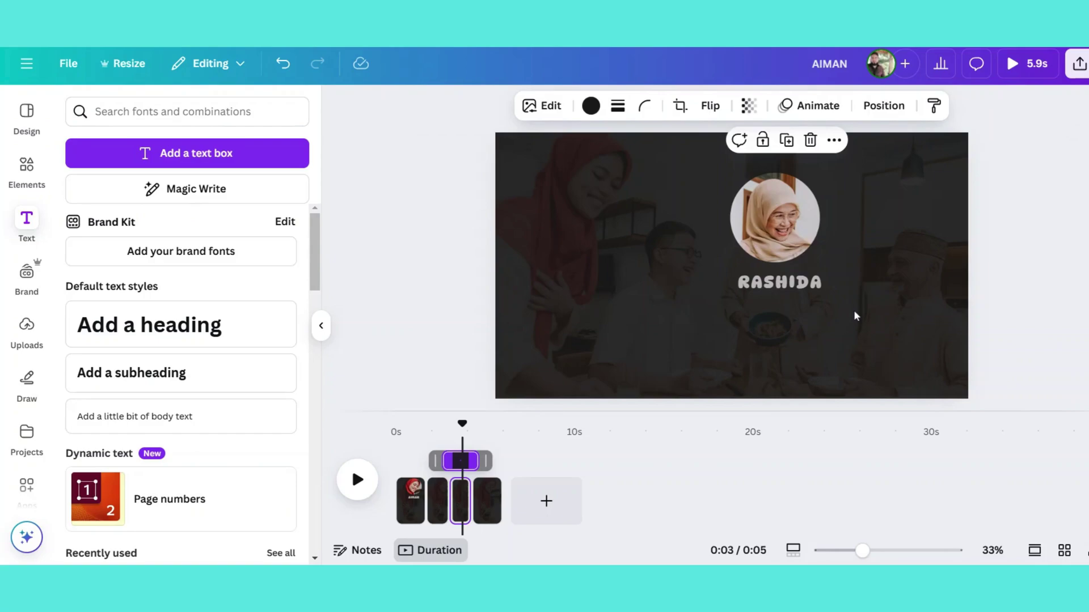
{"action": "left_click", "coordinate": [790, 284]}
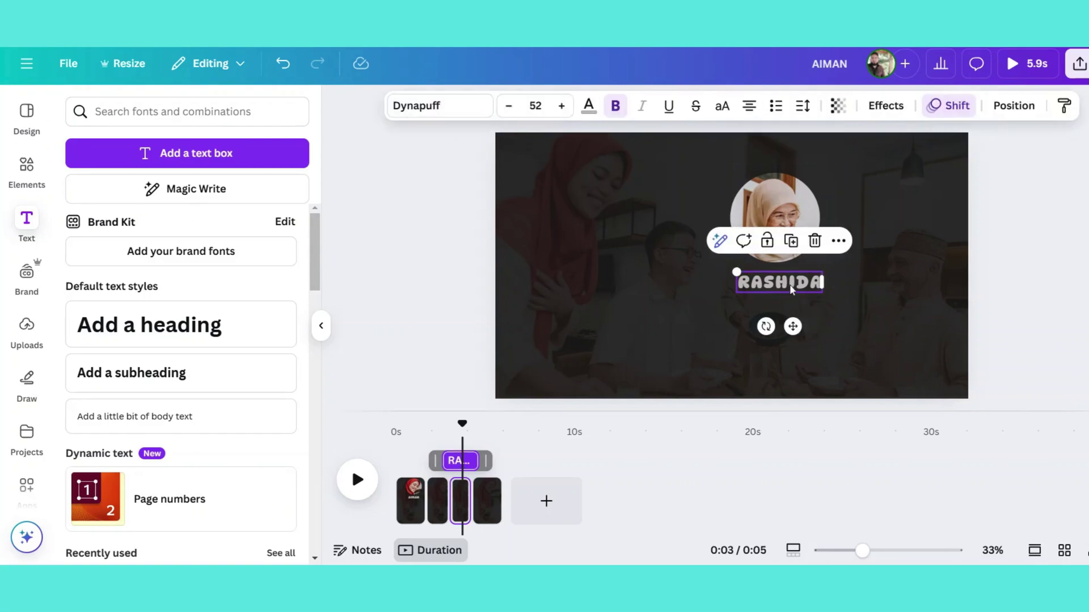
Paste the label into scene 4 under the older man's circle and rename it IQBAL
{"action": "left_click", "coordinate": [485, 510]}
{"action": "left_click", "coordinate": [872, 356]}
{"action": "key", "text": "ctrl+v"}
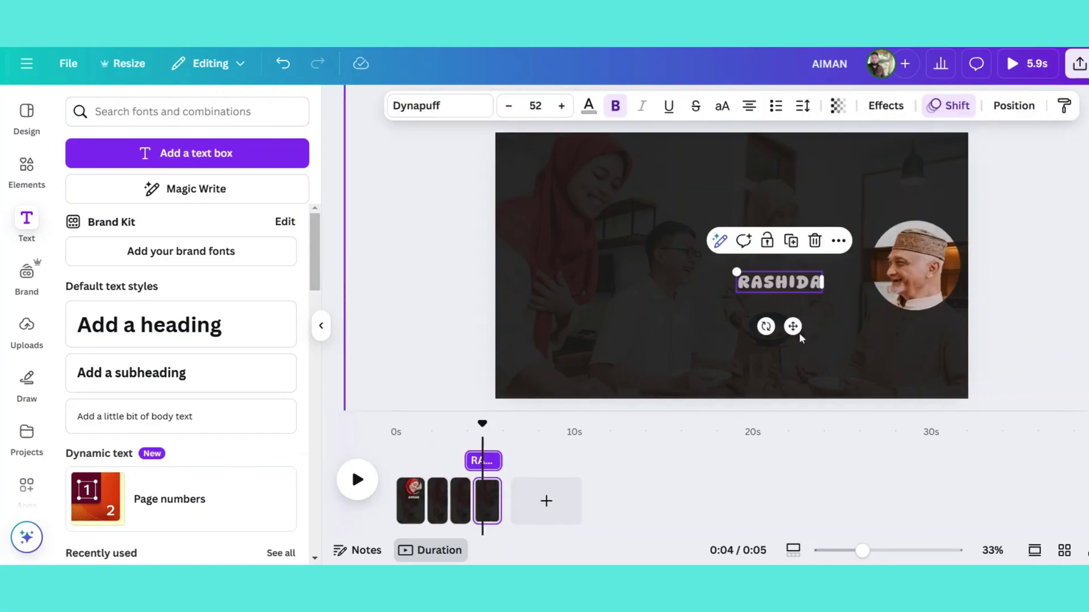
{"action": "left_click_drag", "start_coordinate": [794, 328], "coordinate": [928, 379]}
{"action": "double_click", "coordinate": [922, 339]}
{"action": "type", "text": "IQBAL"}
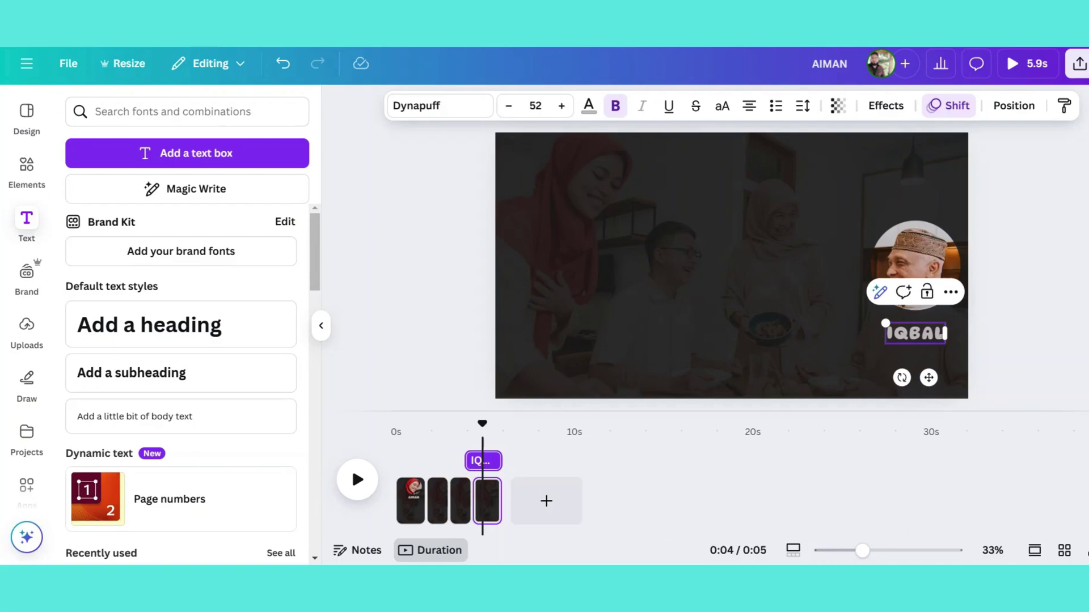
{"action": "left_click", "coordinate": [805, 317]}
{"action": "left_click", "coordinate": [929, 335]}
{"action": "left_click_drag", "start_coordinate": [929, 335], "coordinate": [931, 333]}
Give the fifth page's full family photo a solid weight-9 border in the photo's red
{"action": "left_click", "coordinate": [746, 345]}
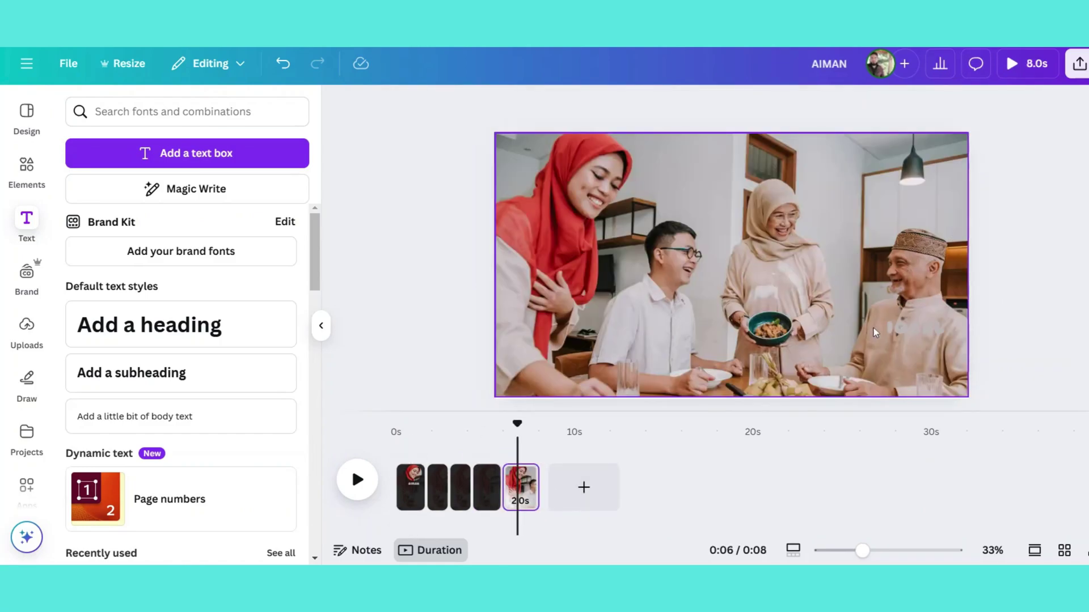
{"action": "left_click", "coordinate": [893, 328]}
{"action": "key", "text": "Escape"}
{"action": "left_click", "coordinate": [757, 216]}
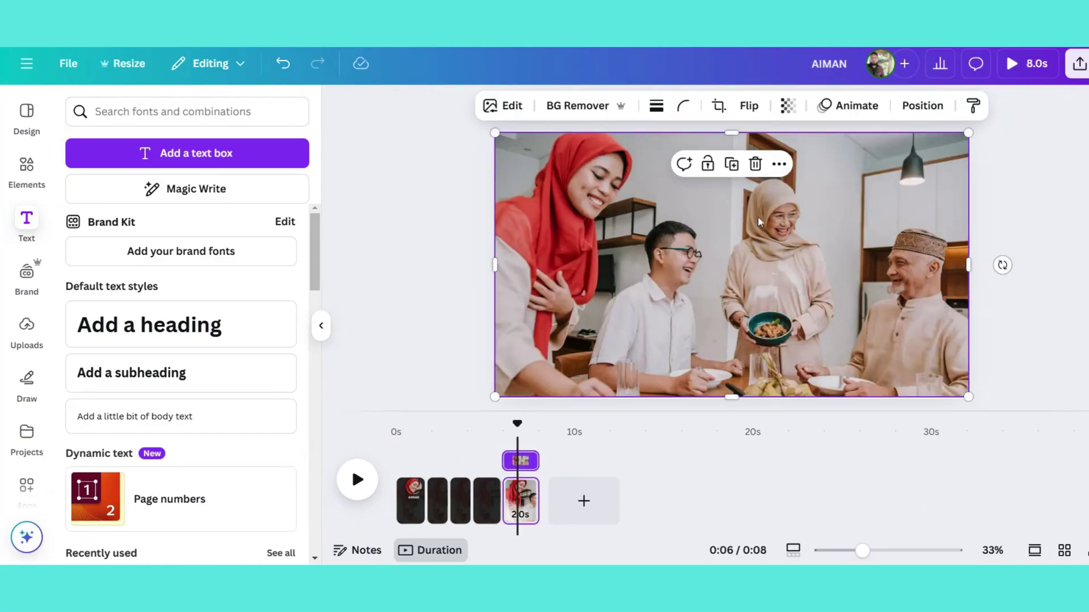
{"action": "left_click", "coordinate": [657, 107]}
{"action": "left_click_drag", "start_coordinate": [572, 203], "coordinate": [576, 205]}
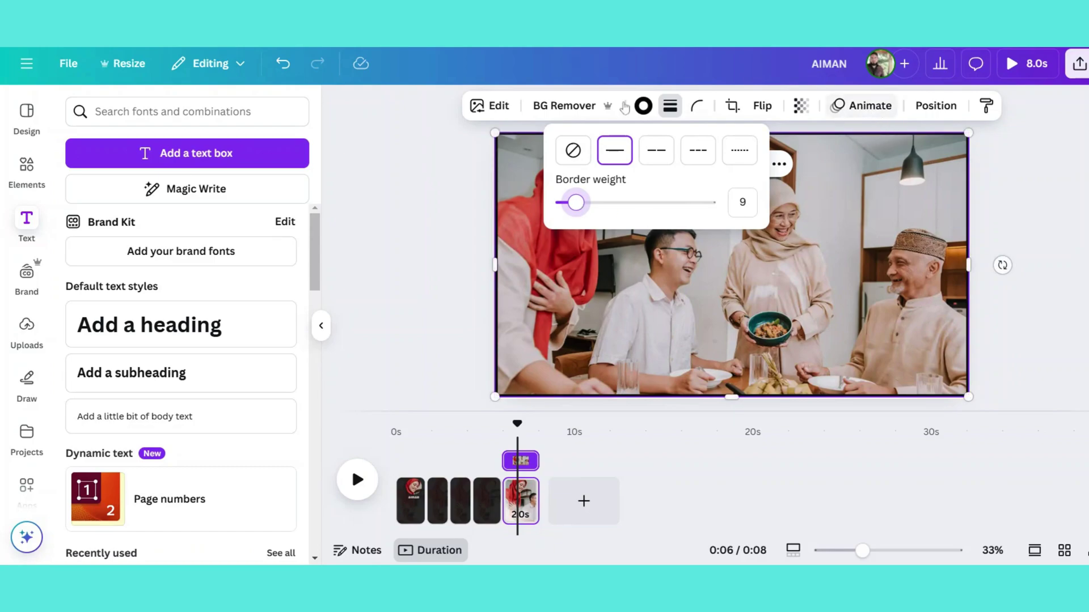
{"action": "left_click", "coordinate": [643, 105]}
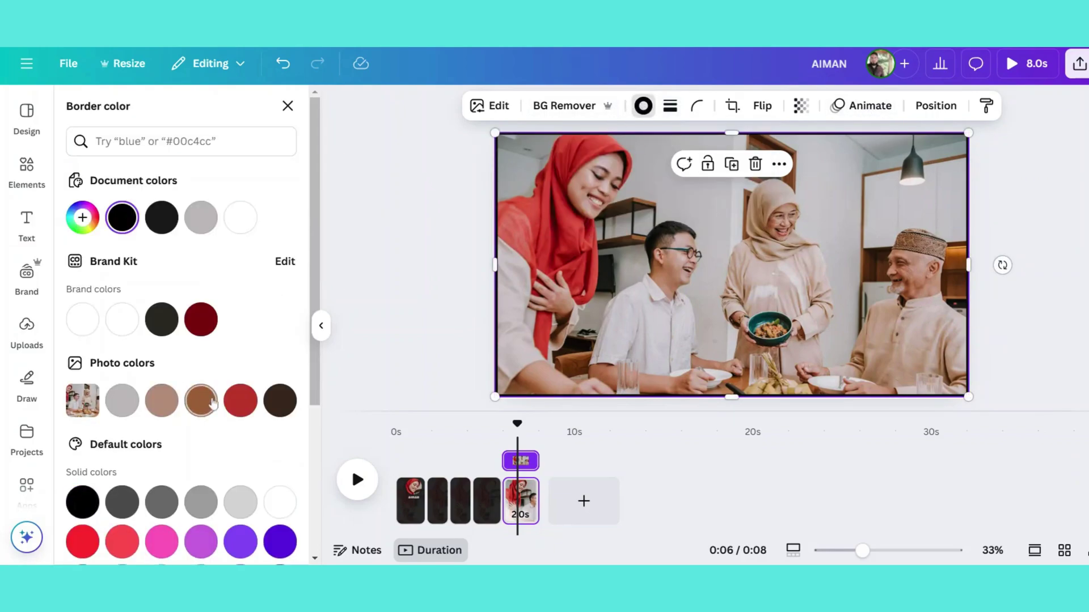
{"action": "left_click", "coordinate": [240, 401]}
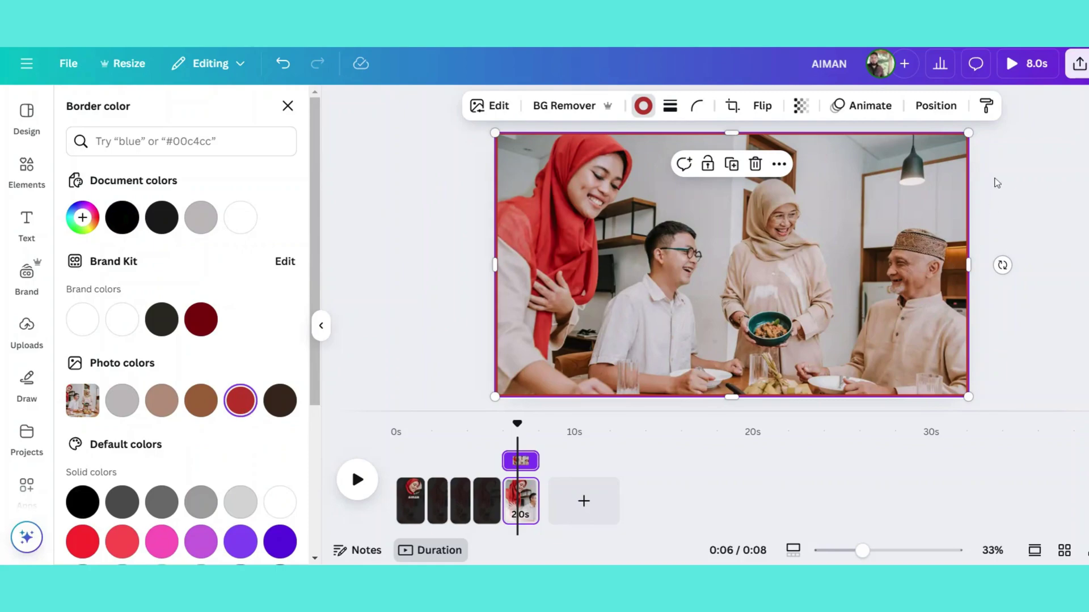
Apply the Photo Zoom animation to the bordered photo, with minimum scale and zoom In
{"action": "left_click", "coordinate": [849, 111]}
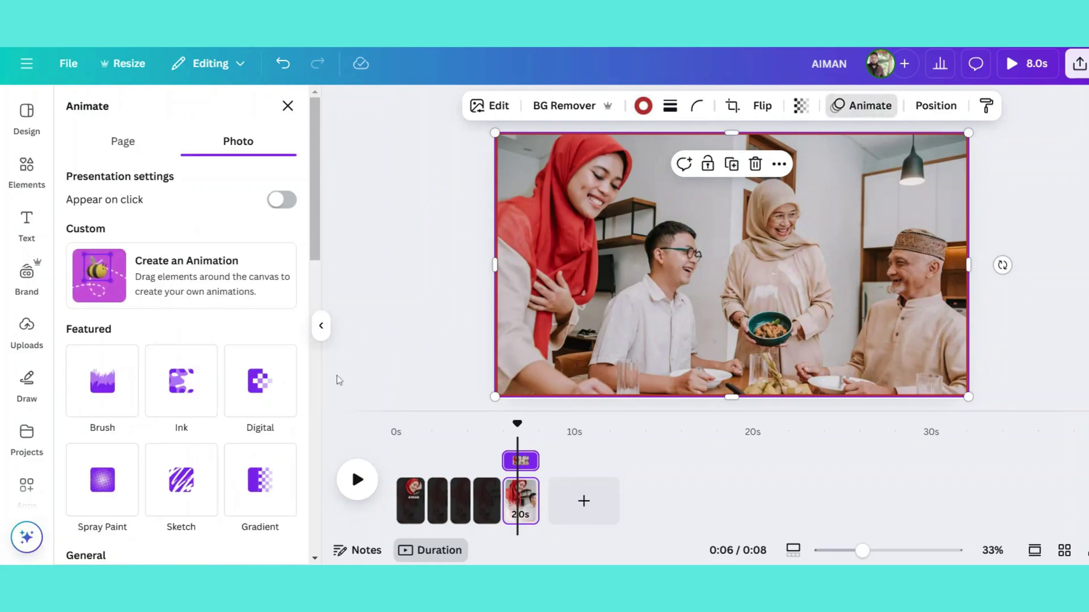
{"action": "scroll", "coordinate": [261, 439], "scroll_direction": "down", "scroll_amount": 4}
{"action": "left_click", "coordinate": [262, 434]}
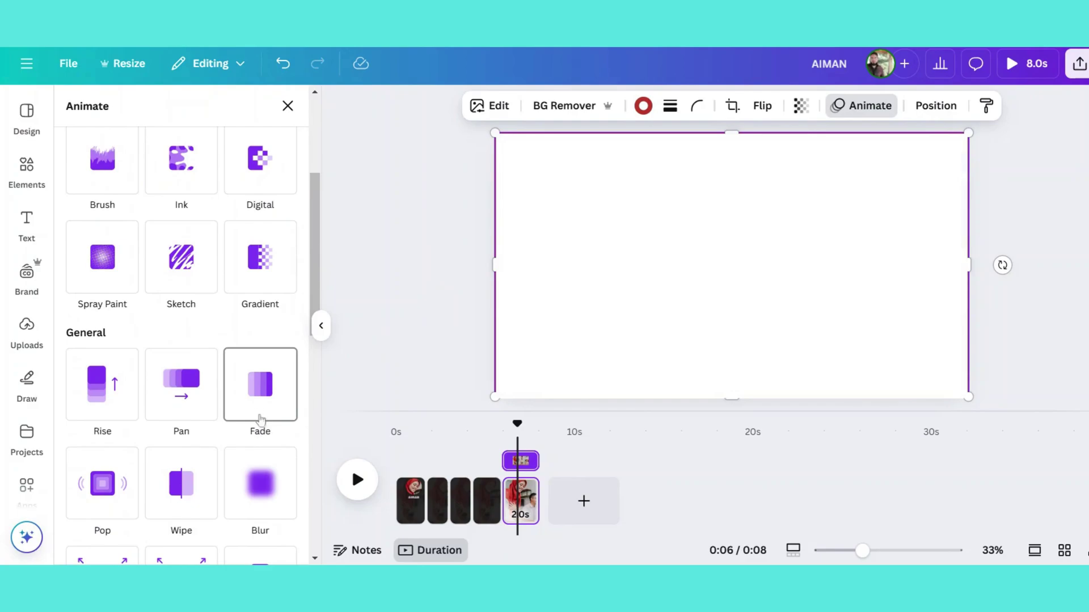
{"action": "scroll", "coordinate": [260, 420], "scroll_direction": "down", "scroll_amount": 4}
{"action": "scroll", "coordinate": [225, 391], "scroll_direction": "down", "scroll_amount": 4}
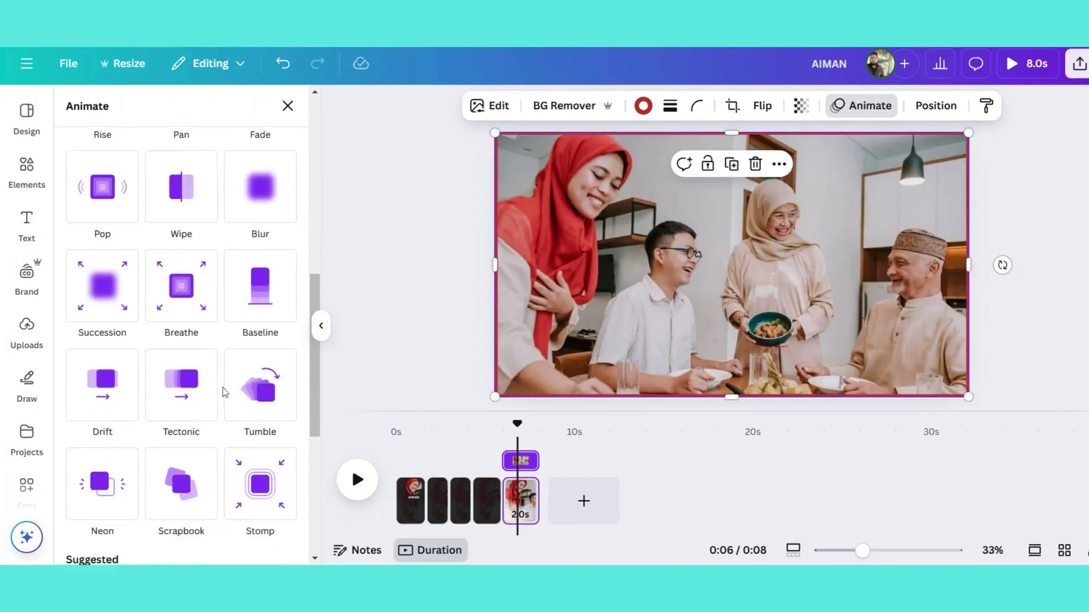
{"action": "scroll", "coordinate": [225, 391], "scroll_direction": "down", "scroll_amount": 3}
{"action": "left_click", "coordinate": [260, 271]}
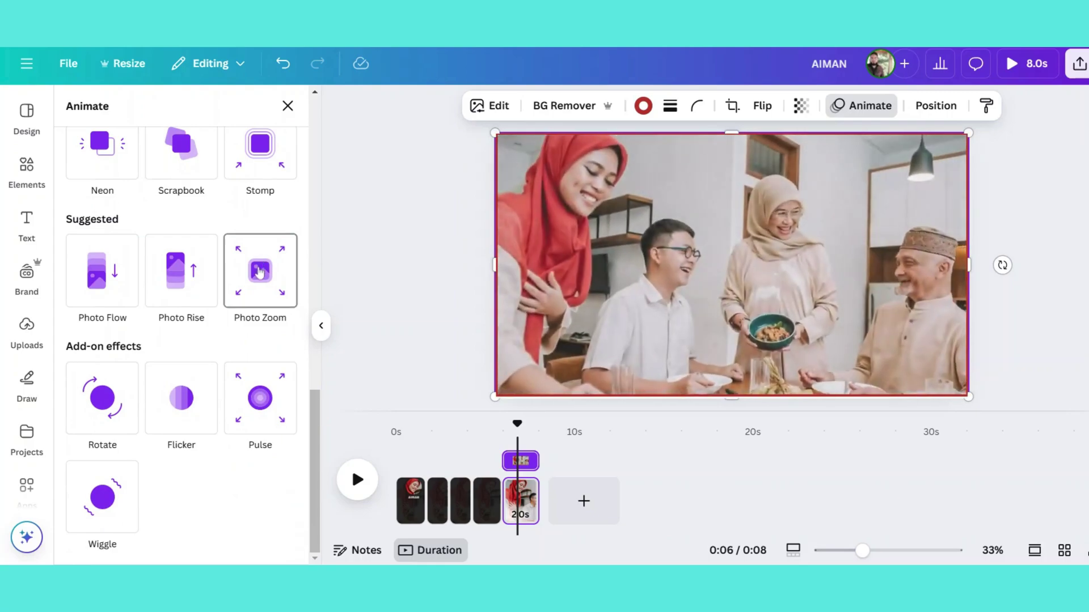
{"action": "left_click", "coordinate": [260, 271]}
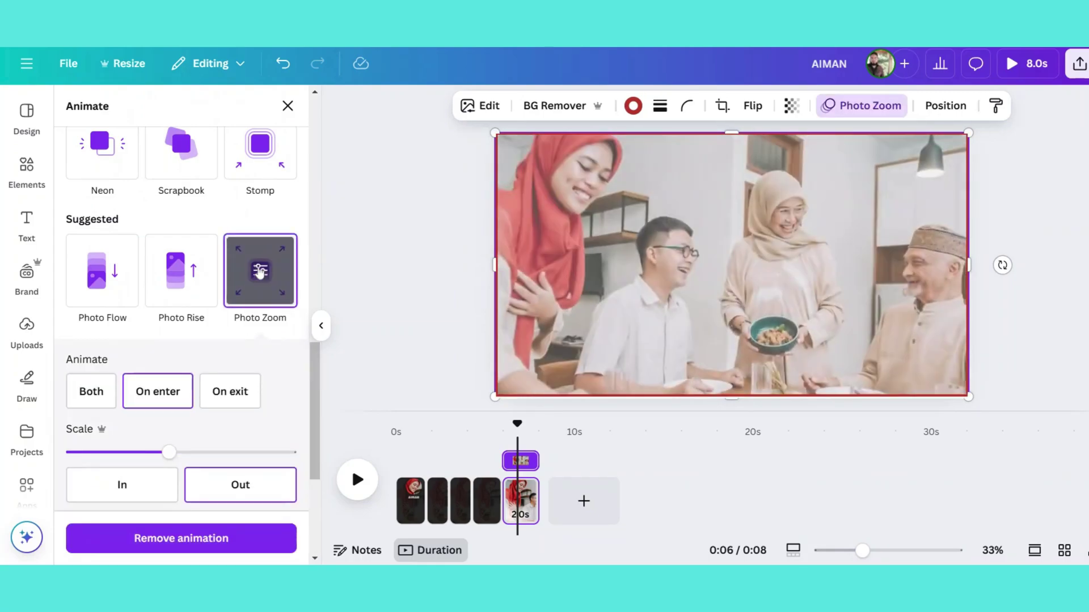
{"action": "left_click_drag", "start_coordinate": [169, 451], "coordinate": [73, 452]}
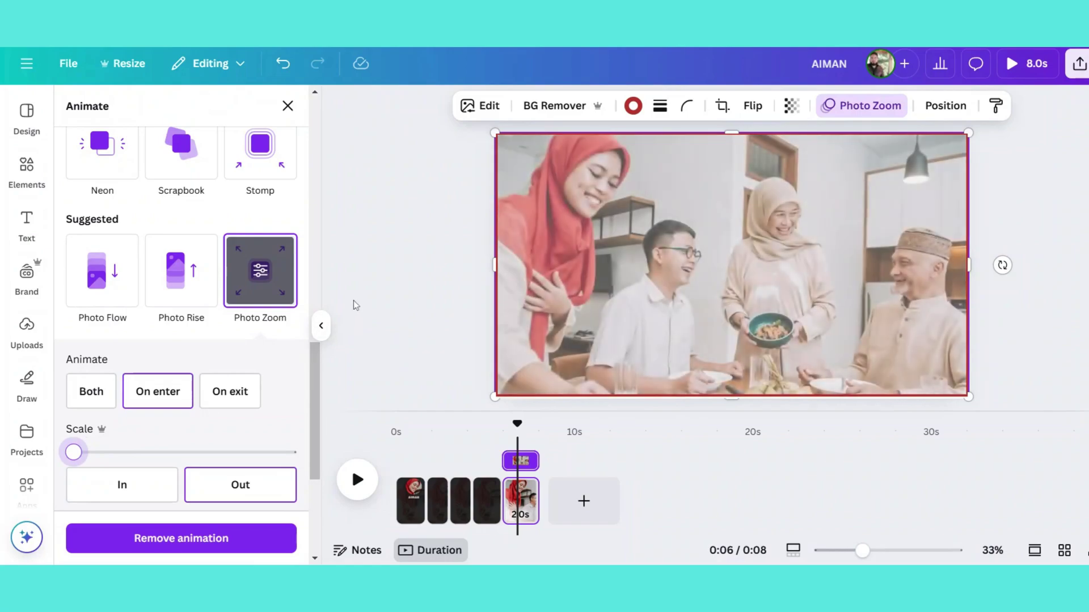
{"action": "left_click", "coordinate": [113, 508]}
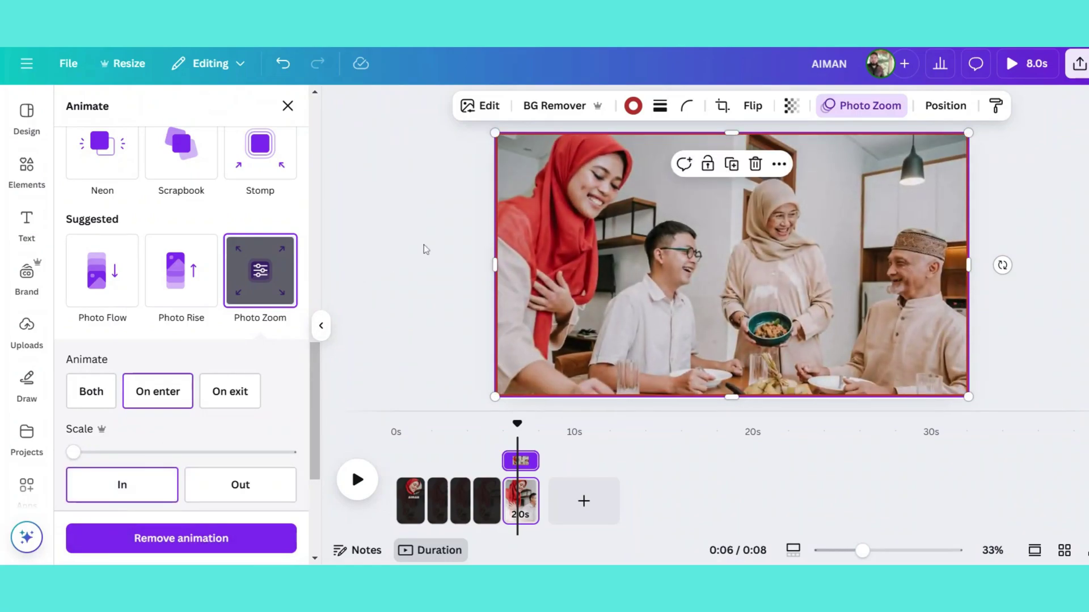
Add the 'Glow up' text combination and change its top word to HAPPY
{"action": "key", "text": "Escape"}
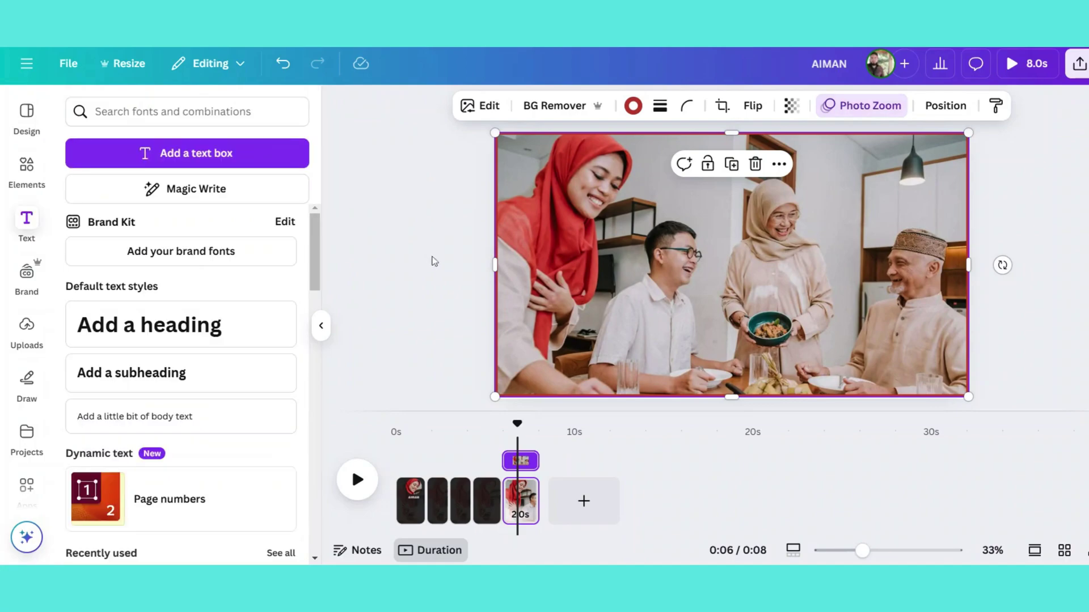
{"action": "scroll", "coordinate": [210, 403], "scroll_direction": "down", "scroll_amount": 5}
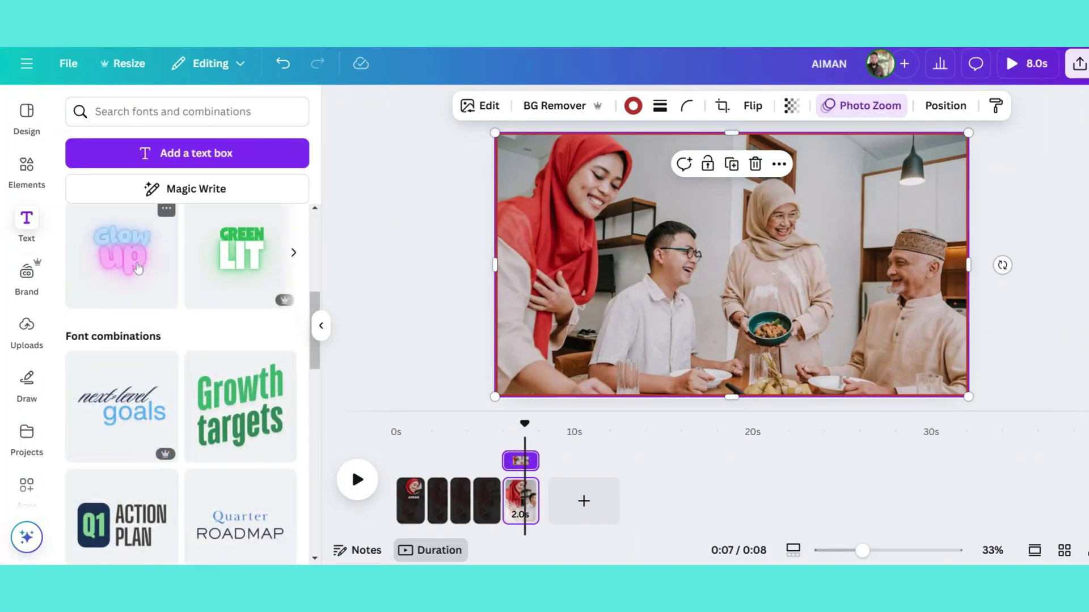
{"action": "left_click", "coordinate": [138, 268]}
{"action": "double_click", "coordinate": [708, 211]}
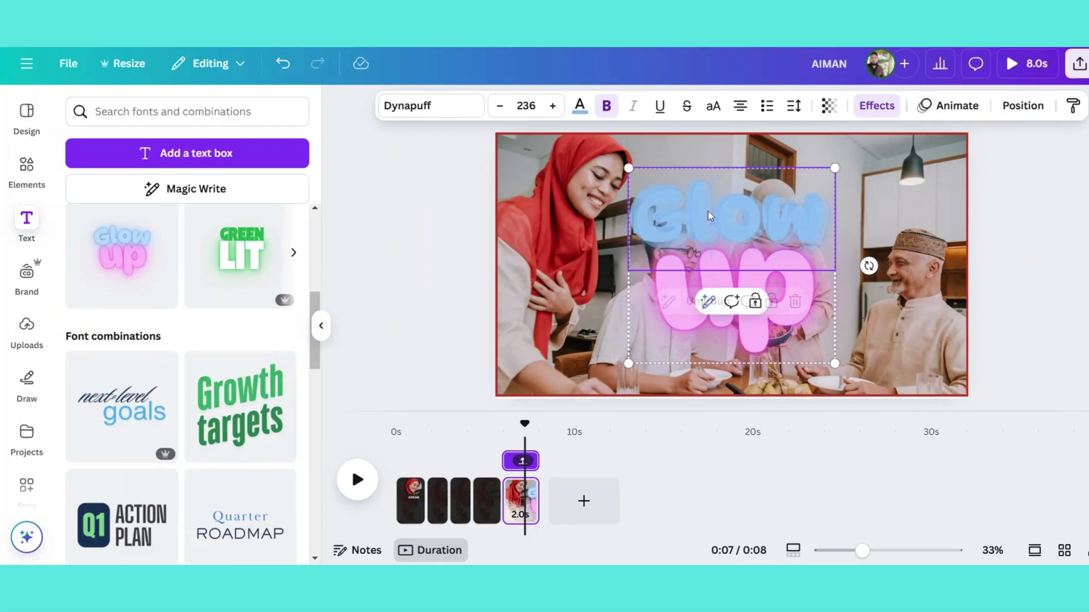
{"action": "key", "text": "Delete"}
{"action": "key", "text": "Delete"}
{"action": "key", "text": "Delete"}
{"action": "key", "text": "BackSpace"}
{"action": "type", "text": "HAPPY"}
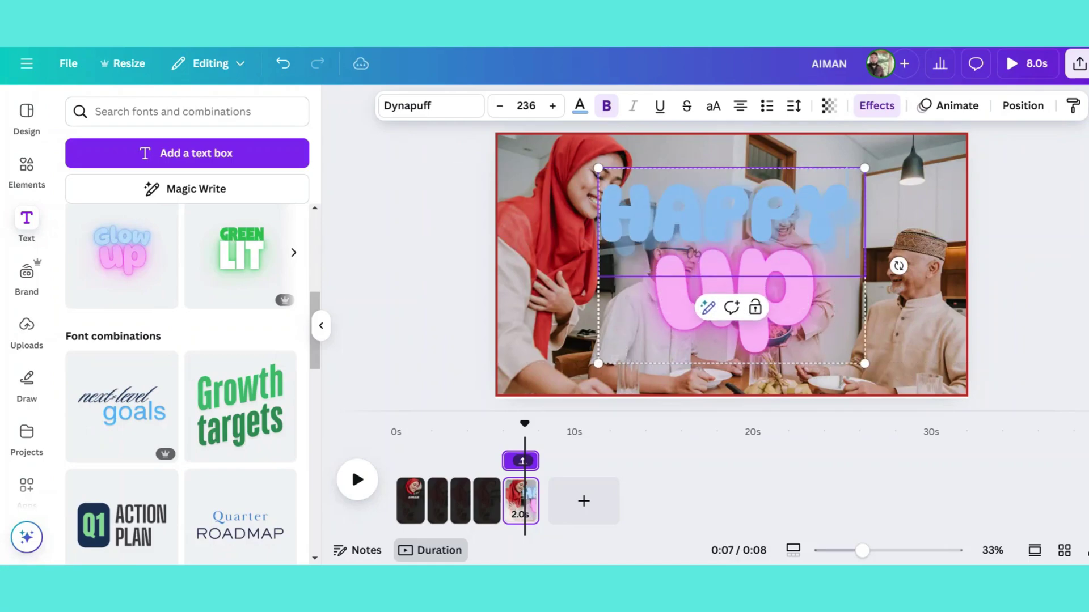
Replace the lower word 'up' with FAMILY
{"action": "left_click", "coordinate": [764, 306]}
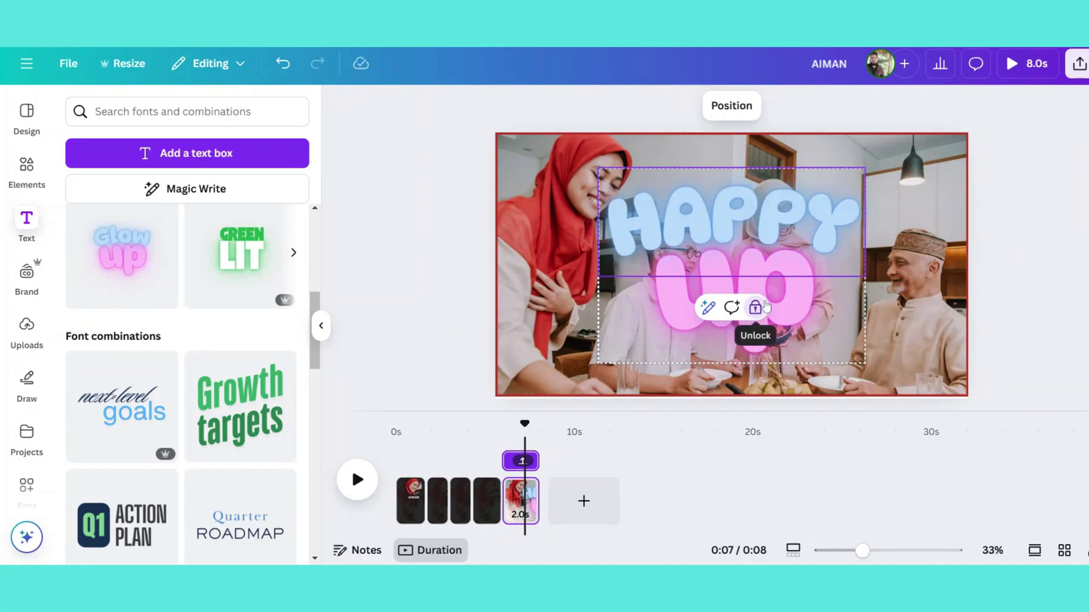
{"action": "left_click", "coordinate": [803, 304]}
{"action": "double_click", "coordinate": [803, 304]}
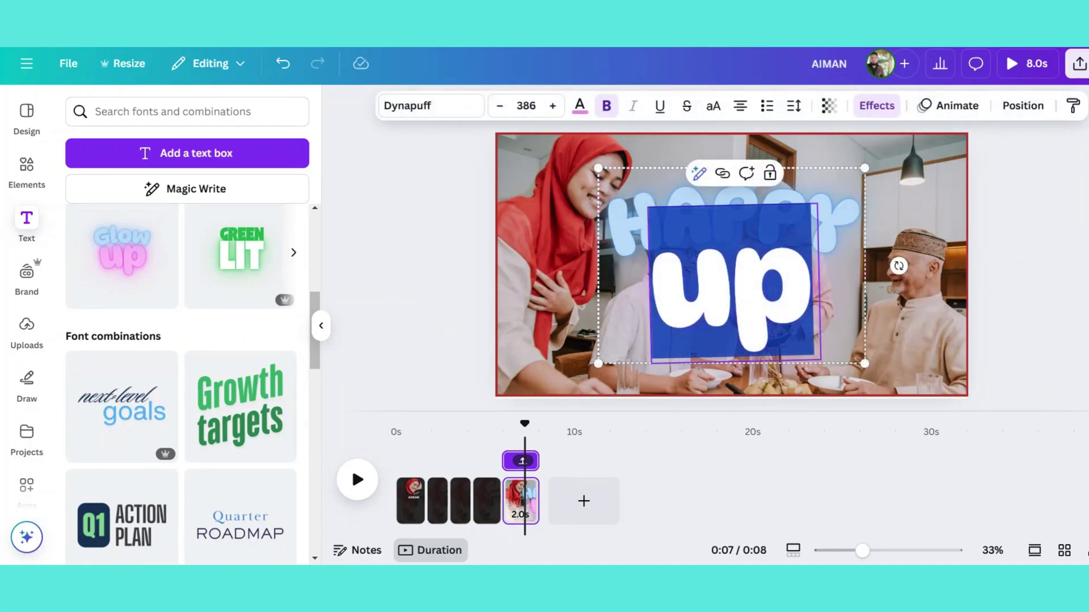
{"action": "type", "text": "FAMILY"}
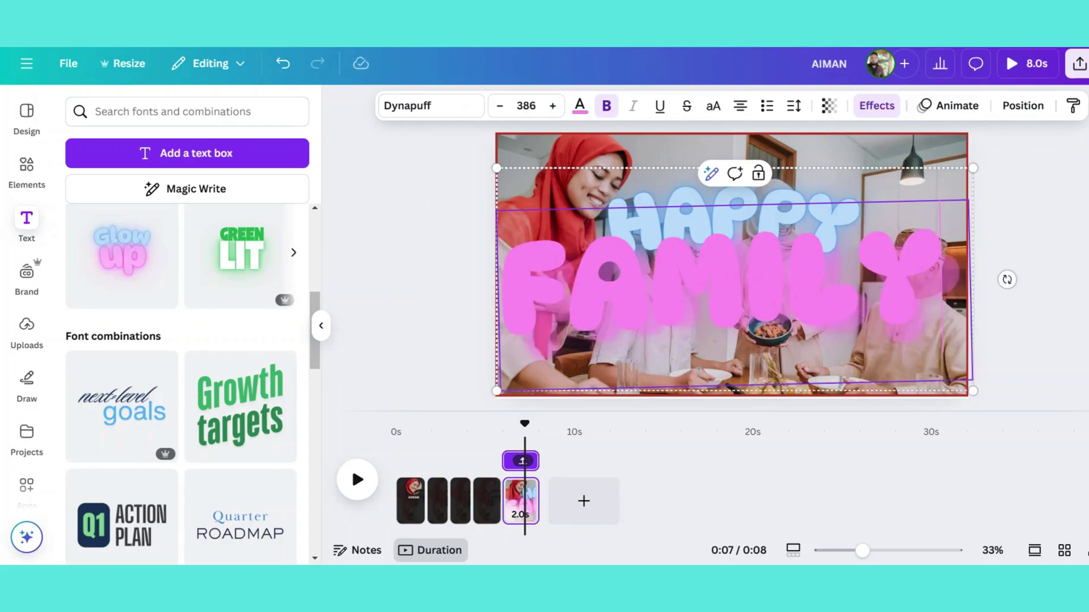
{"action": "left_click", "coordinate": [430, 243]}
Shrink the HAPPY FAMILY group and move it to the photo's lower middle
{"action": "left_click", "coordinate": [559, 259]}
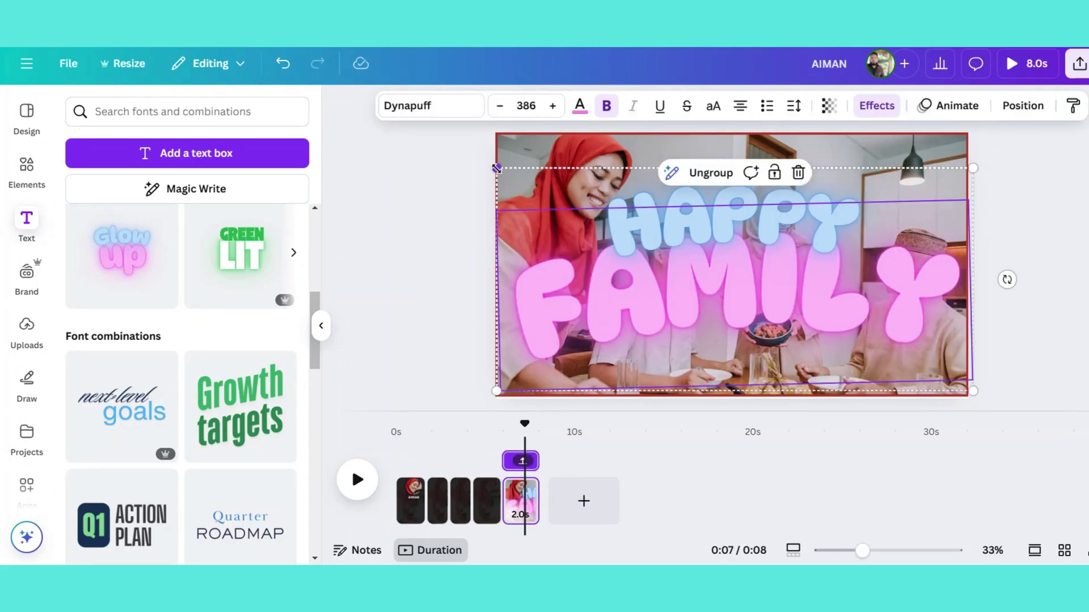
{"action": "left_click_drag", "start_coordinate": [497, 168], "coordinate": [761, 291]}
{"action": "left_click_drag", "start_coordinate": [841, 374], "coordinate": [764, 363]}
Colour FAMILY brown and HAPPY red using the Photo colors swatches
{"action": "left_click", "coordinate": [580, 107]}
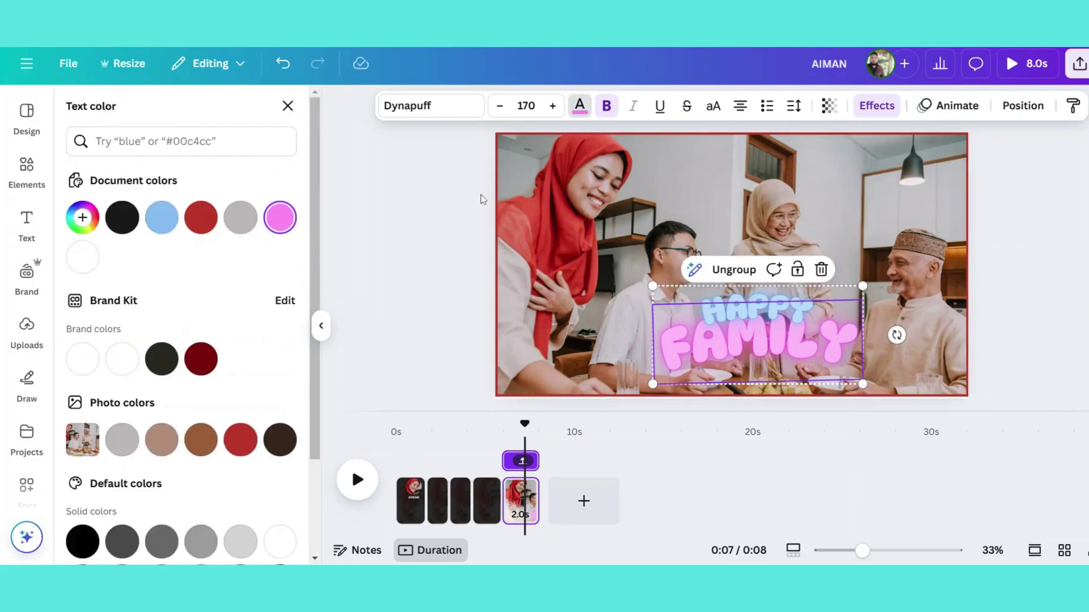
{"action": "left_click", "coordinate": [211, 446]}
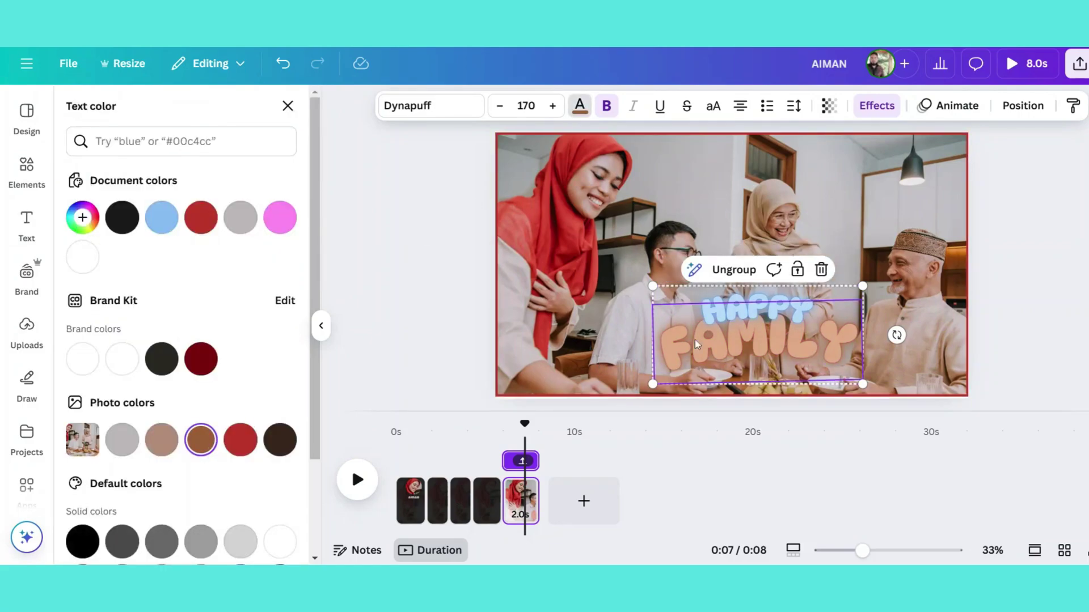
{"action": "left_click", "coordinate": [732, 310]}
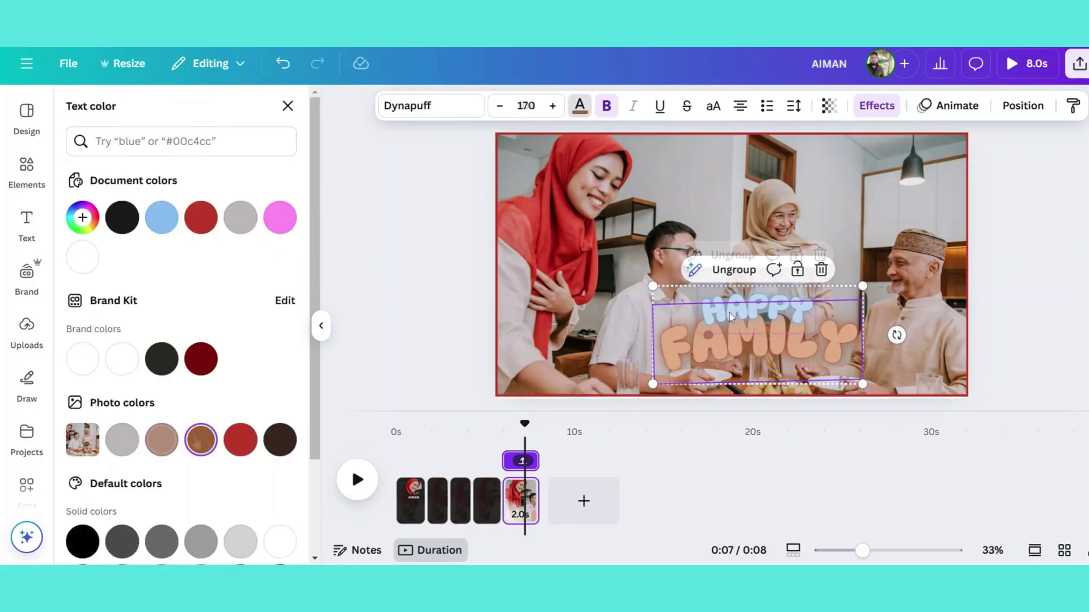
{"action": "left_click", "coordinate": [244, 444]}
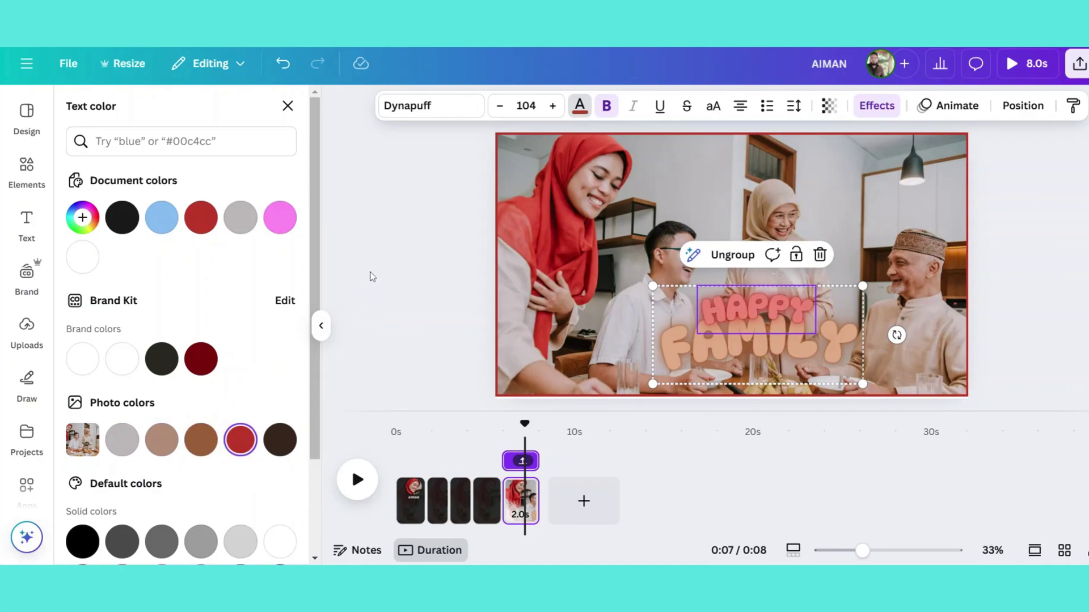
{"action": "left_click", "coordinate": [387, 272]}
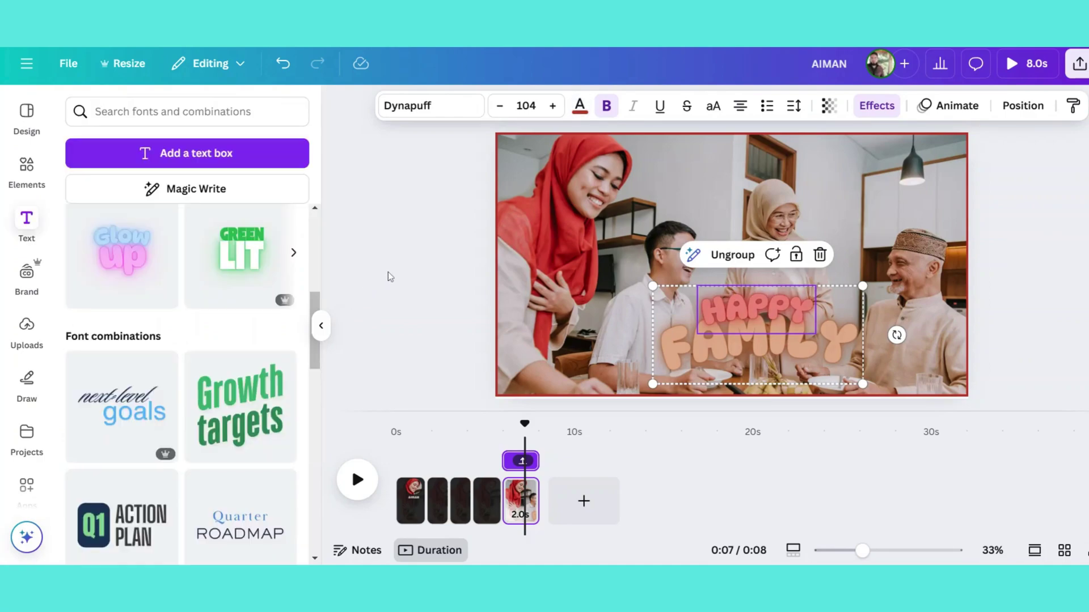
{"action": "left_click", "coordinate": [731, 344]}
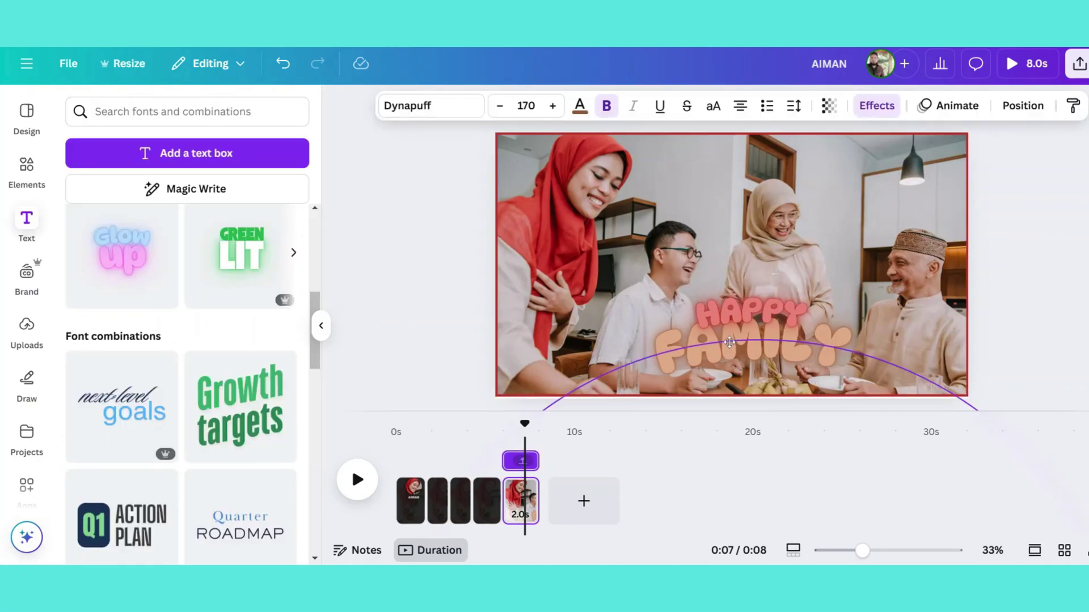
Apply the Ascend animation to the HAPPY FAMILY text and lower its speed
{"action": "left_click", "coordinate": [919, 108]}
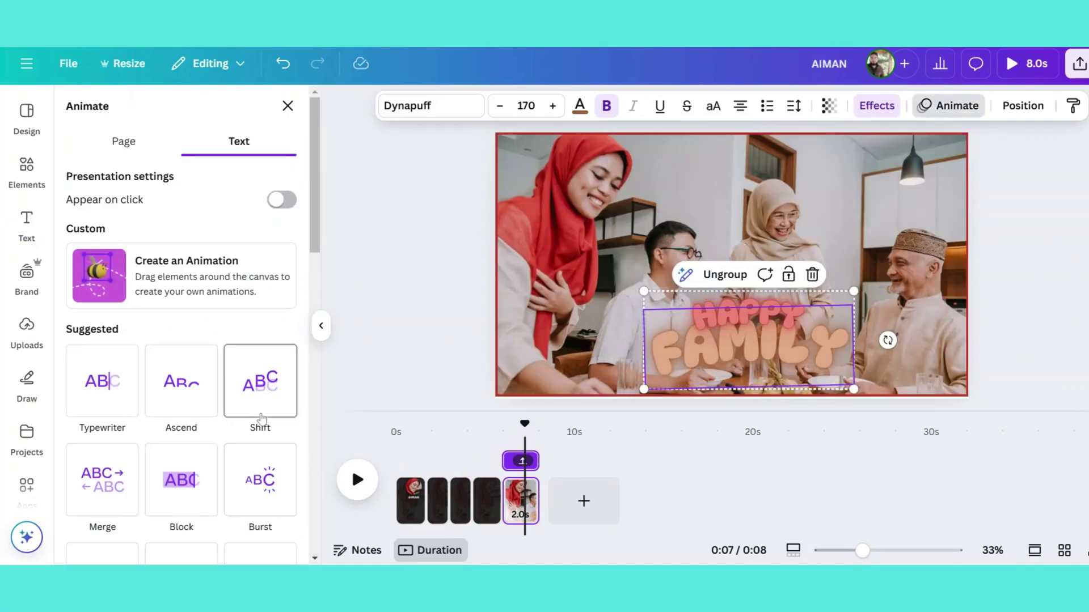
{"action": "scroll", "coordinate": [262, 420], "scroll_direction": "down", "scroll_amount": 2}
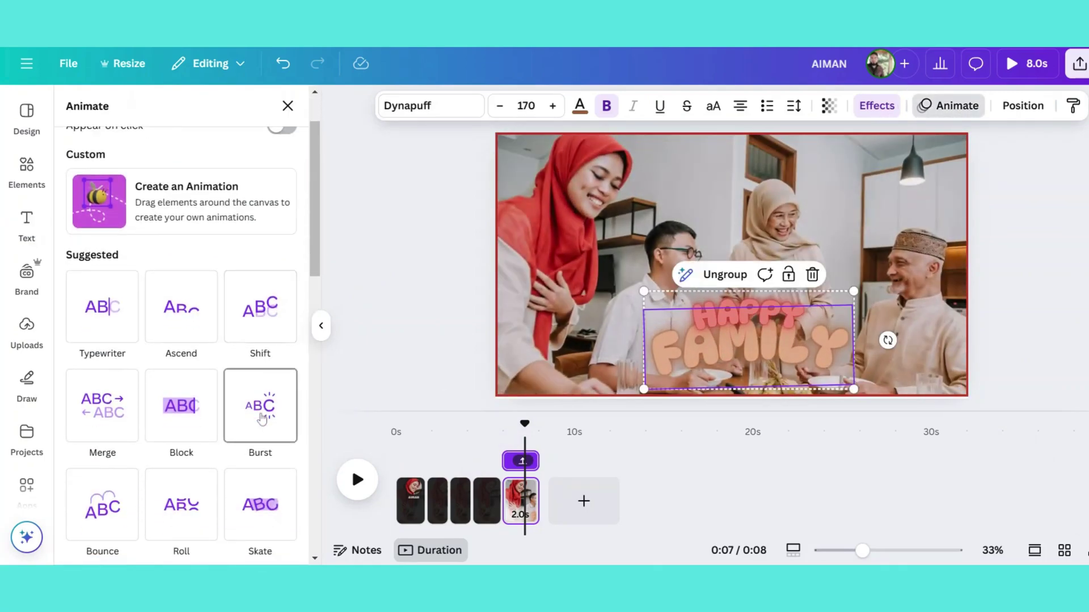
{"action": "left_click", "coordinate": [187, 328]}
{"action": "left_click_drag", "start_coordinate": [177, 411], "coordinate": [101, 412]}
Give the word HAPPY its own Ascend animation at a reduced speed
{"action": "left_click", "coordinate": [705, 322]}
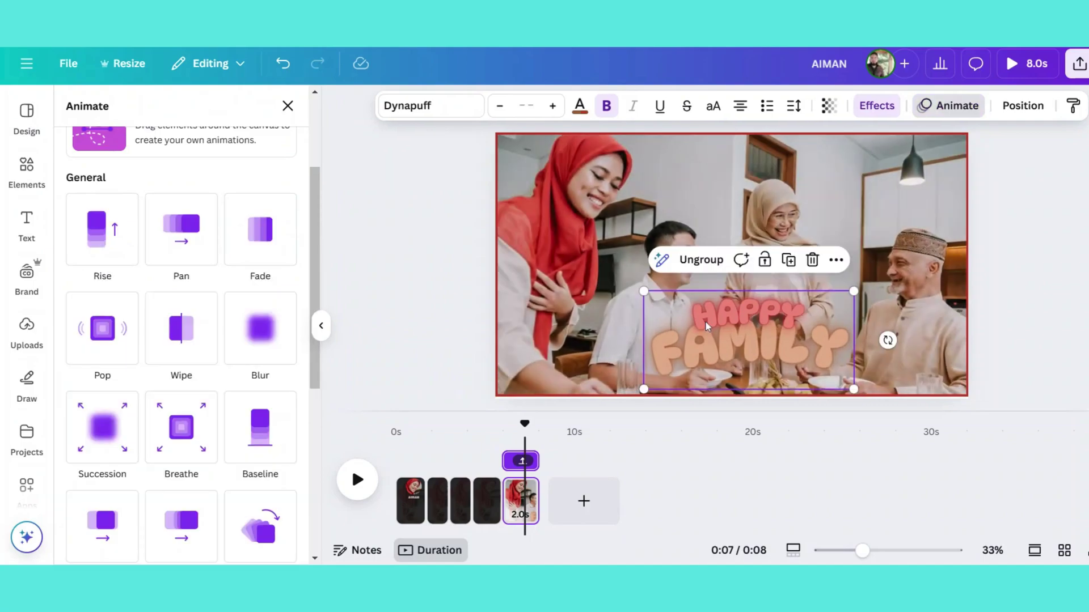
{"action": "left_click", "coordinate": [751, 313]}
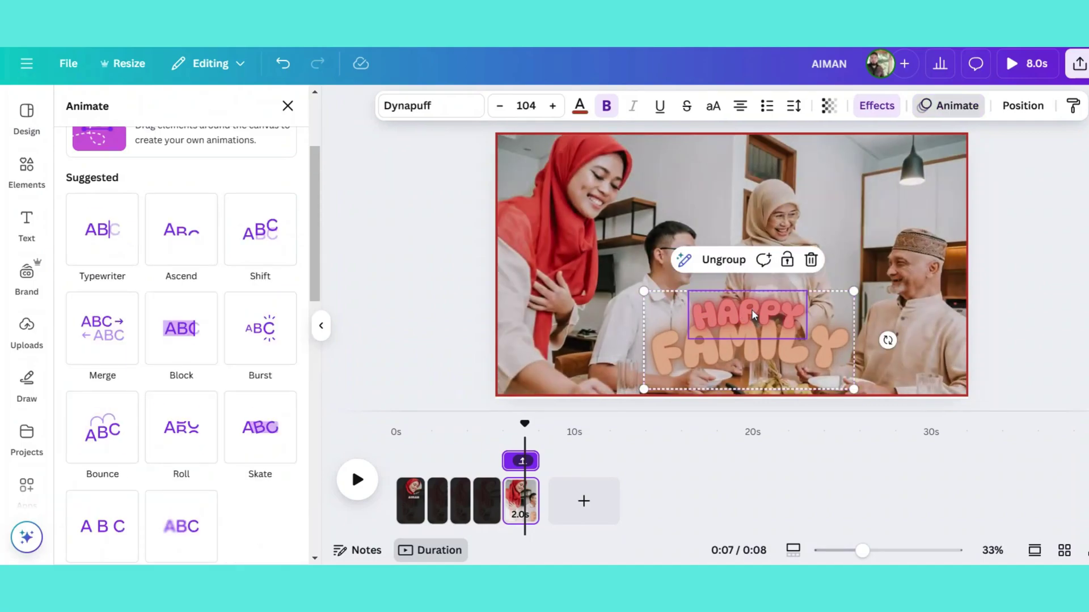
{"action": "left_click", "coordinate": [190, 250]}
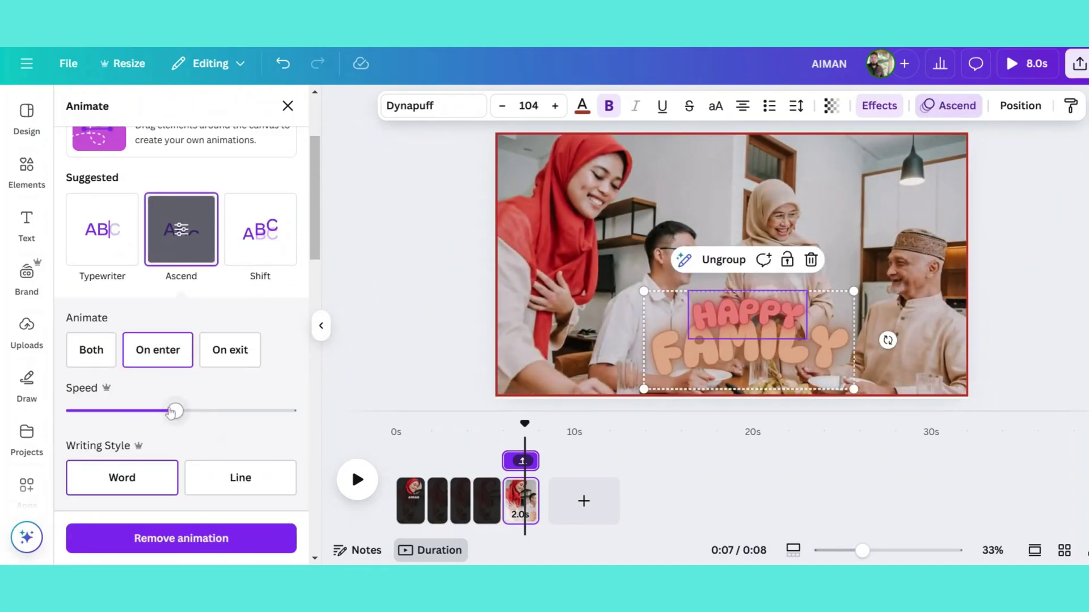
{"action": "left_click_drag", "start_coordinate": [176, 411], "coordinate": [111, 412]}
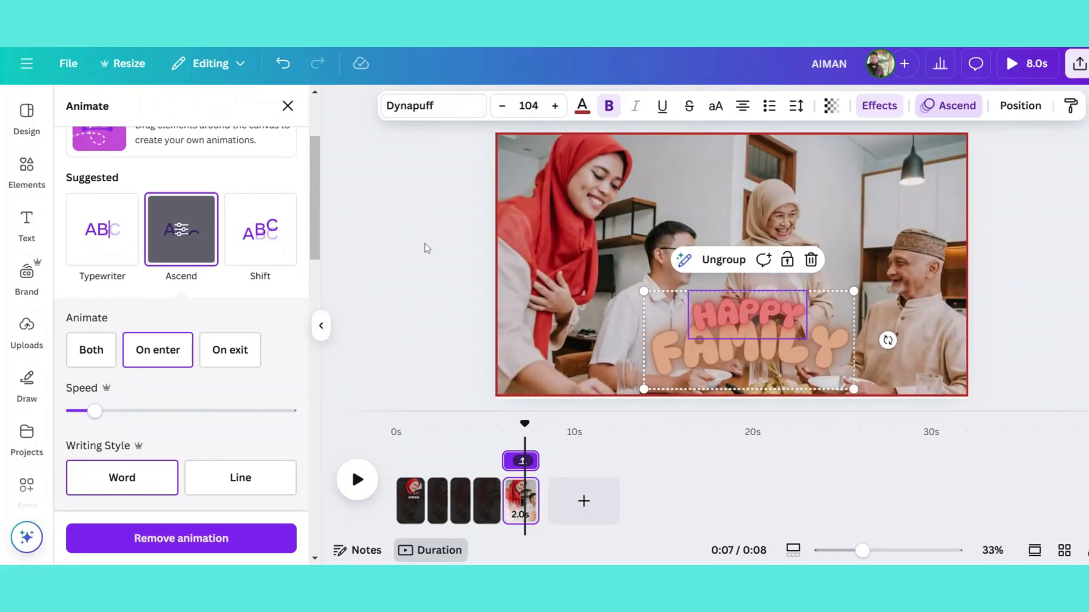
{"action": "key", "text": "Escape"}
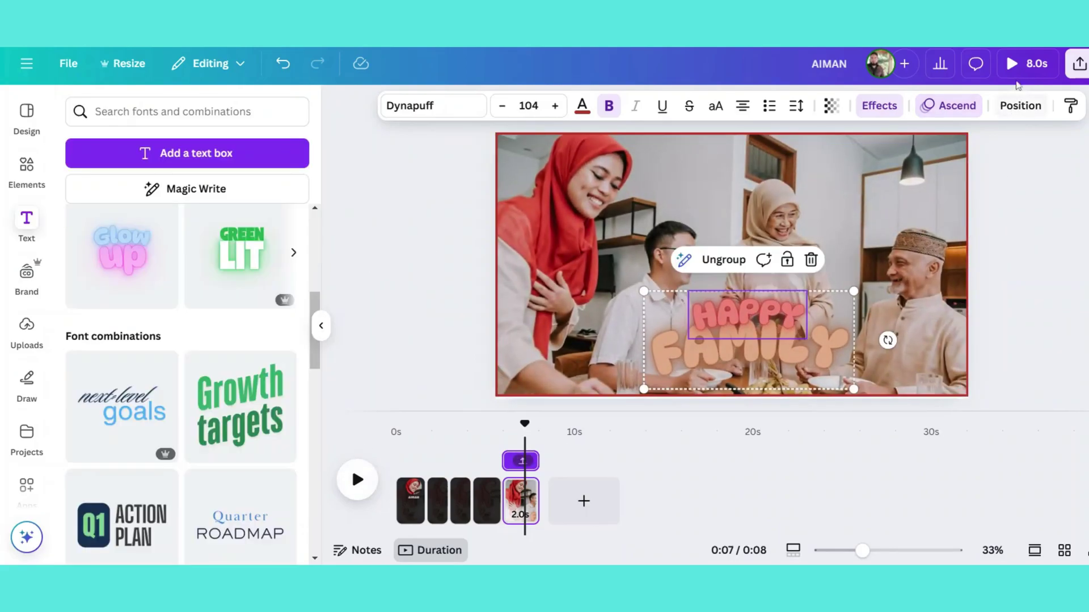